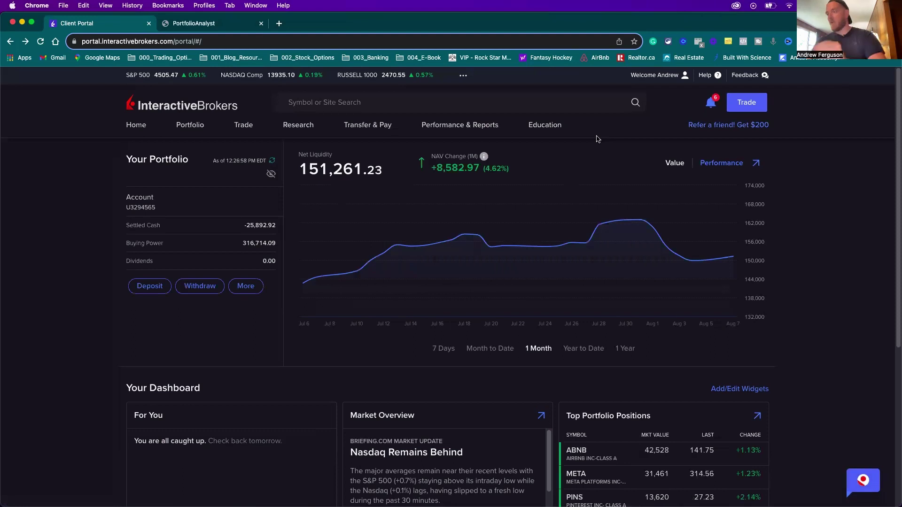
Step: Open PortfolioAnalyst from the Performance & Reports menu and go to its Reports list
{"action": "left_click", "coordinate": [467, 126]}
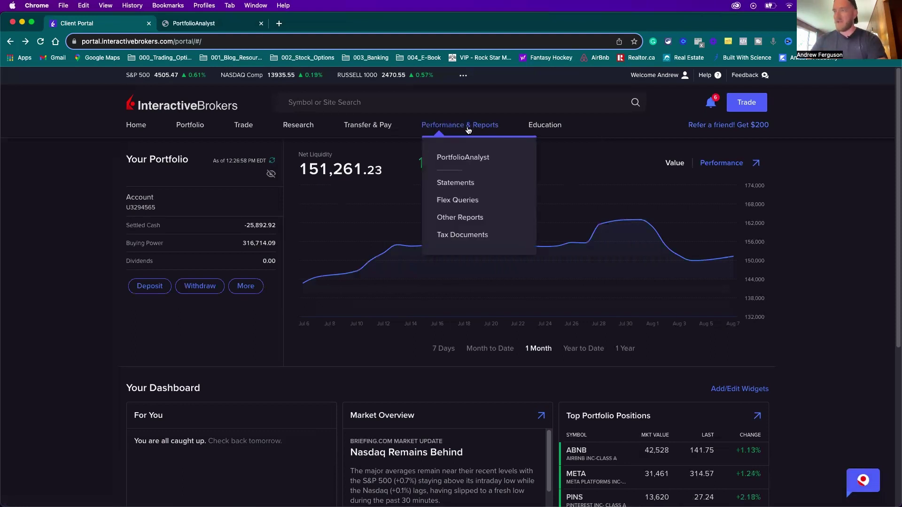
{"action": "left_click", "coordinate": [464, 159]}
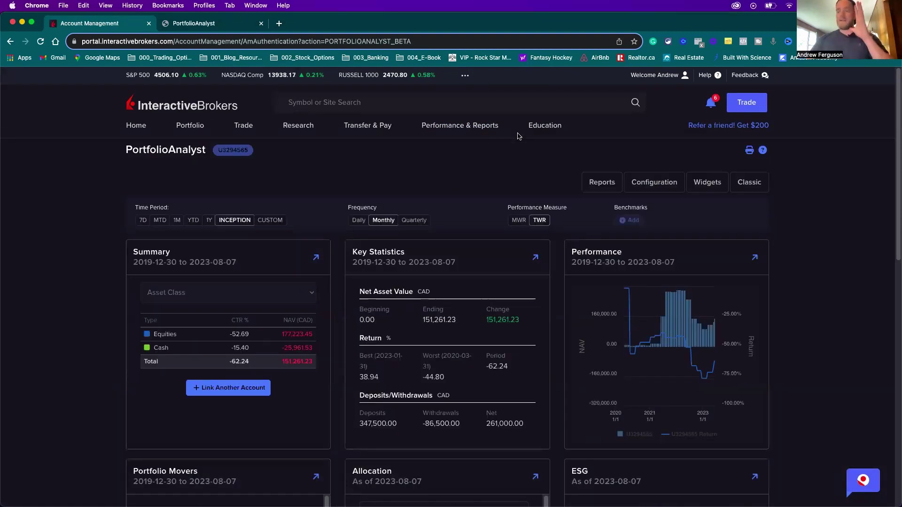
{"action": "left_click", "coordinate": [594, 189]}
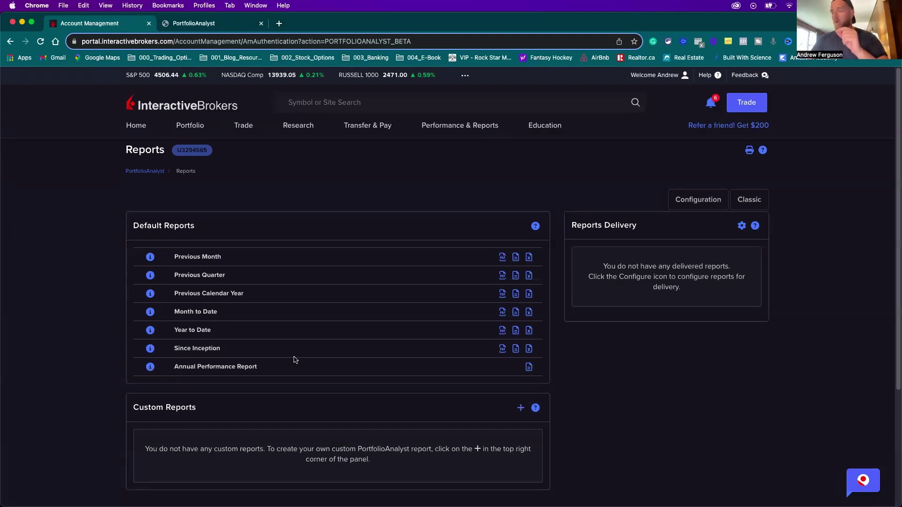
Step: In the PDF report, view pages 2–5, including the table of contents and Account Overview
{"action": "left_click", "coordinate": [223, 24]}
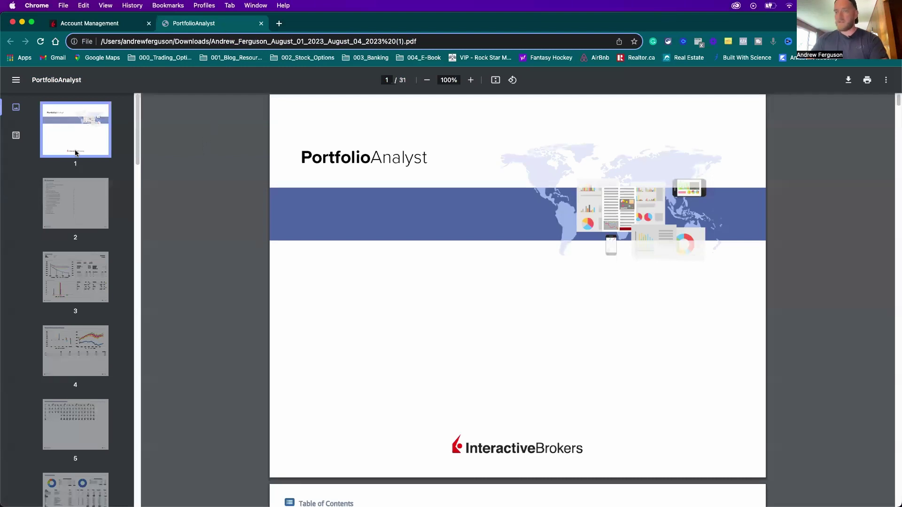
{"action": "left_click", "coordinate": [79, 191]}
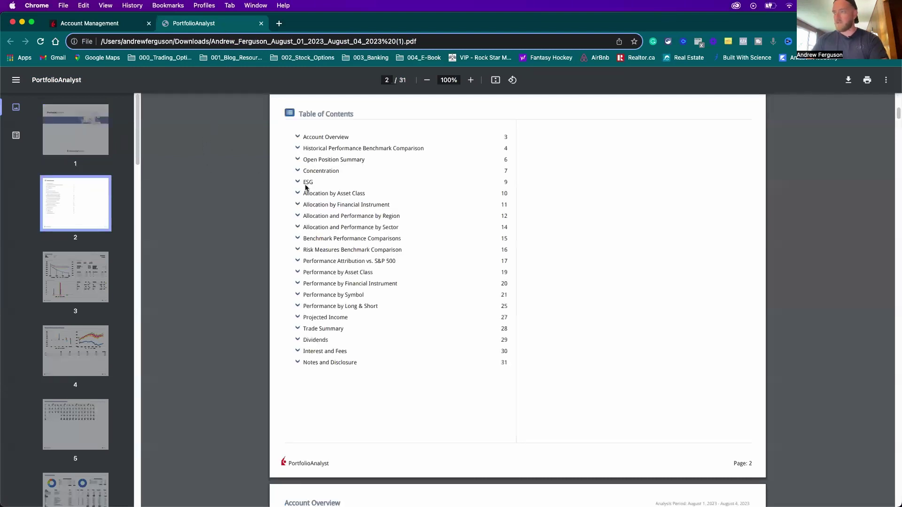
{"action": "left_click", "coordinate": [87, 266]}
{"action": "key", "text": "Down"}
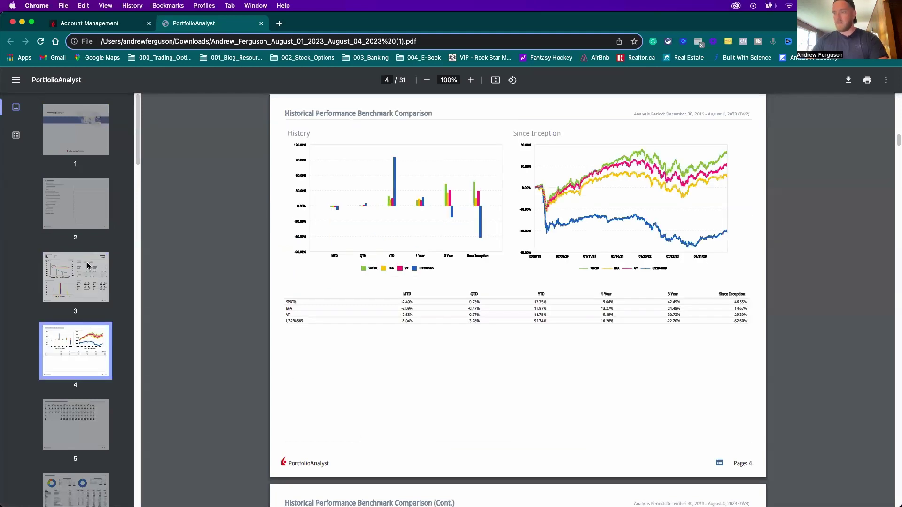
{"action": "key", "text": "Down"}
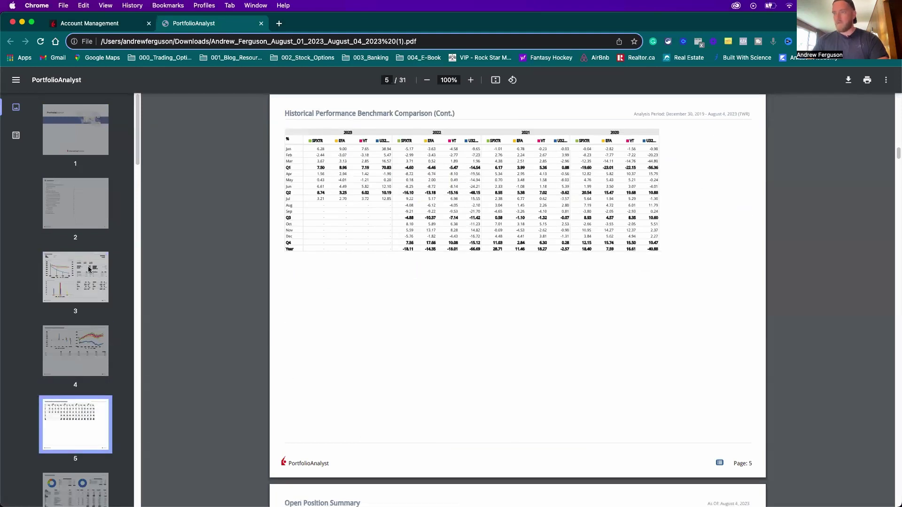
{"action": "left_click_drag", "start_coordinate": [138, 158], "coordinate": [139, 241]}
Step: View pages 8, 9 (ESG), 16, 17 and 18, then return to the Reports tab
{"action": "left_click", "coordinate": [82, 189]}
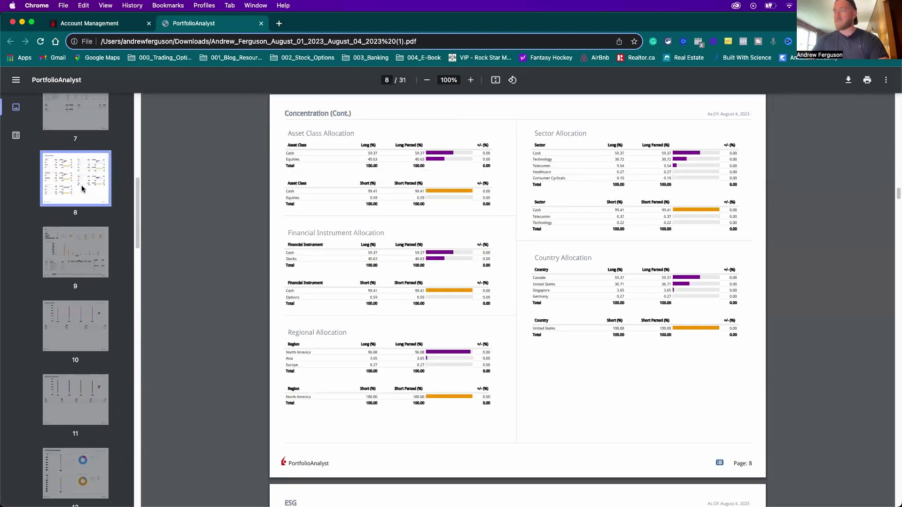
{"action": "left_click", "coordinate": [79, 238]}
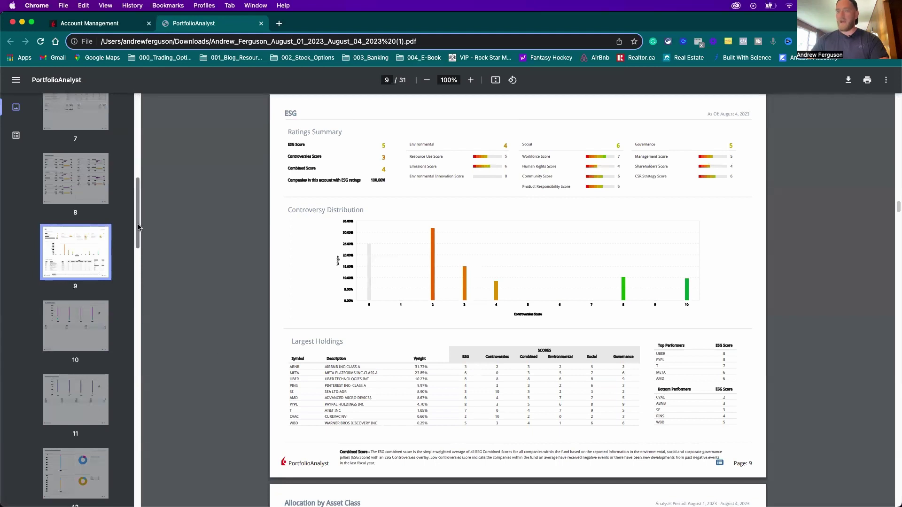
{"action": "scroll", "coordinate": [101, 249], "scroll_direction": "down", "scroll_amount": 10}
{"action": "left_click", "coordinate": [100, 248]}
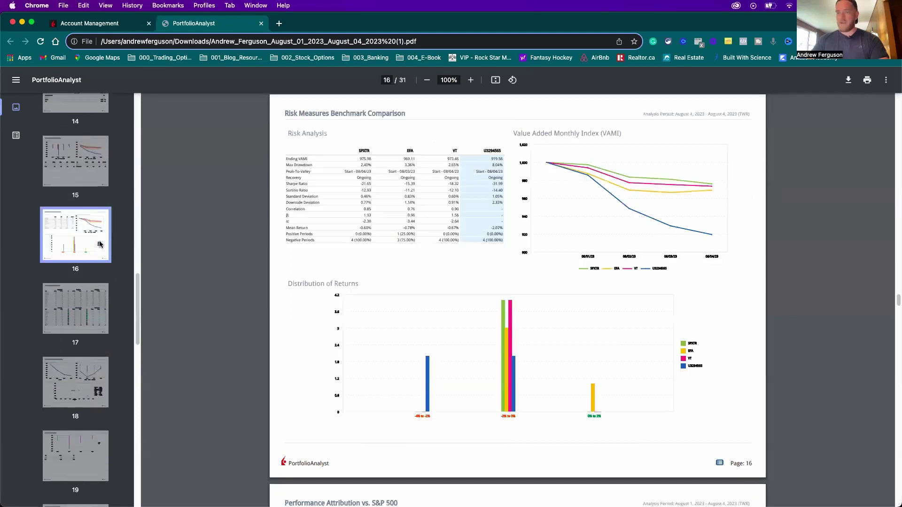
{"action": "left_click", "coordinate": [82, 301]}
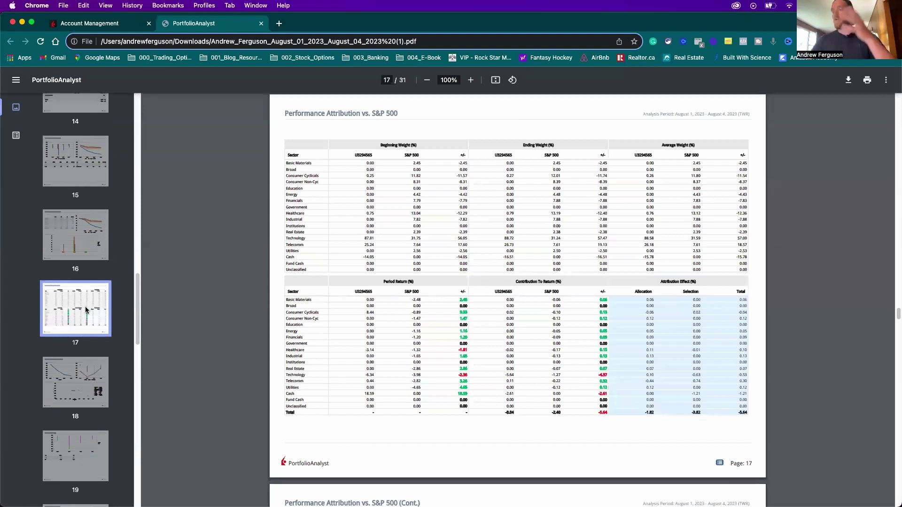
{"action": "left_click", "coordinate": [69, 376]}
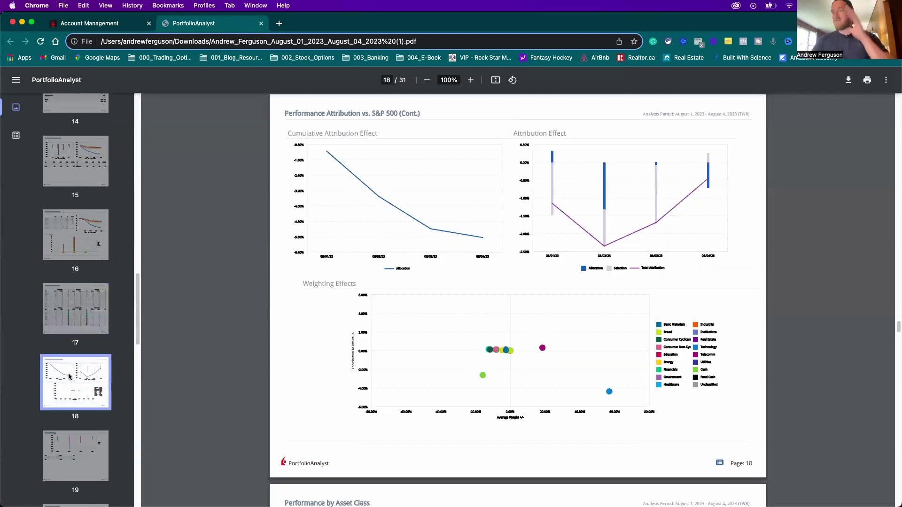
{"action": "left_click", "coordinate": [94, 23]}
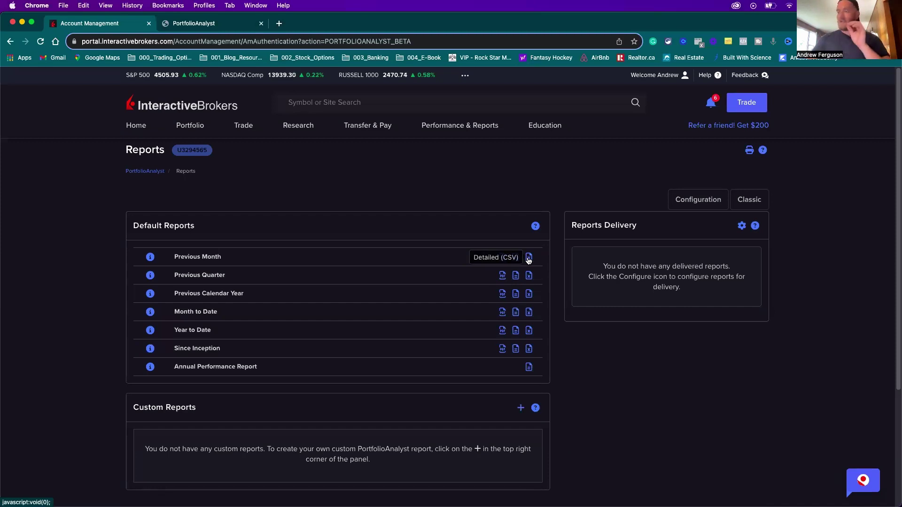
Step: Start a new custom report and enter its report name
{"action": "left_click", "coordinate": [520, 408]}
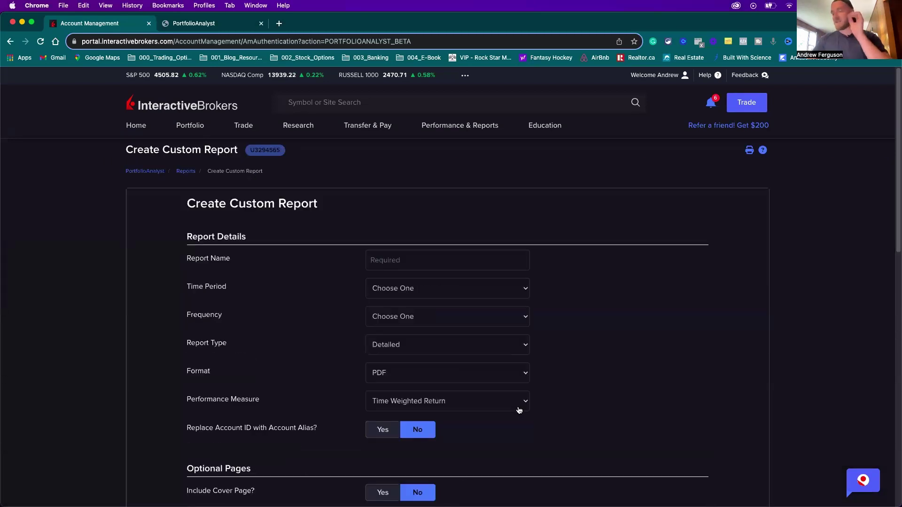
{"action": "left_click", "coordinate": [398, 264]}
{"action": "type", "text": "Andrew's Report"}
Step: Set the time period to Custom, frequency Monthly, start May 2023, keeping Detailed PDF
{"action": "left_click", "coordinate": [475, 291]}
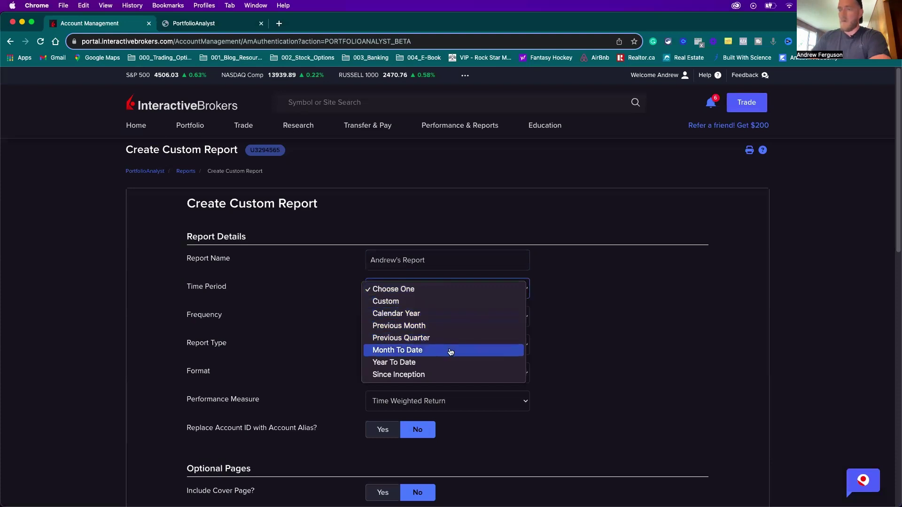
{"action": "left_click", "coordinate": [412, 301]}
{"action": "left_click", "coordinate": [465, 317]}
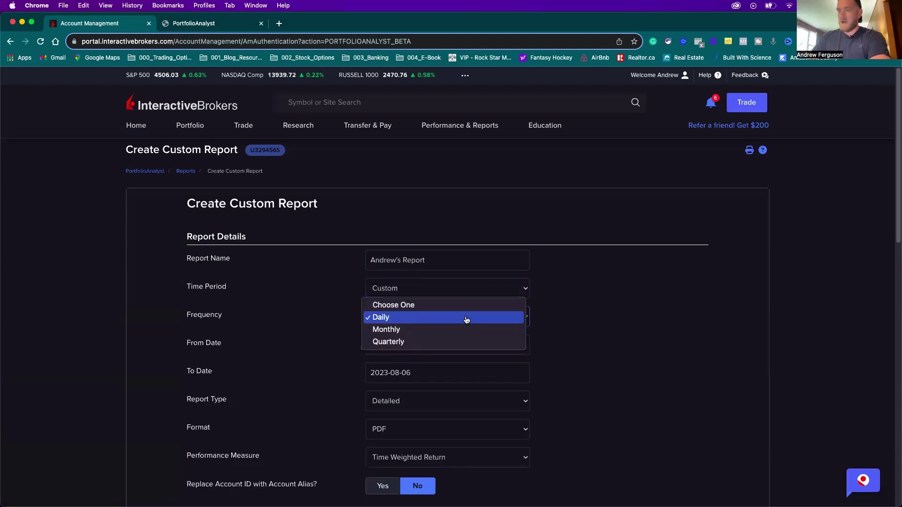
{"action": "left_click", "coordinate": [444, 332]}
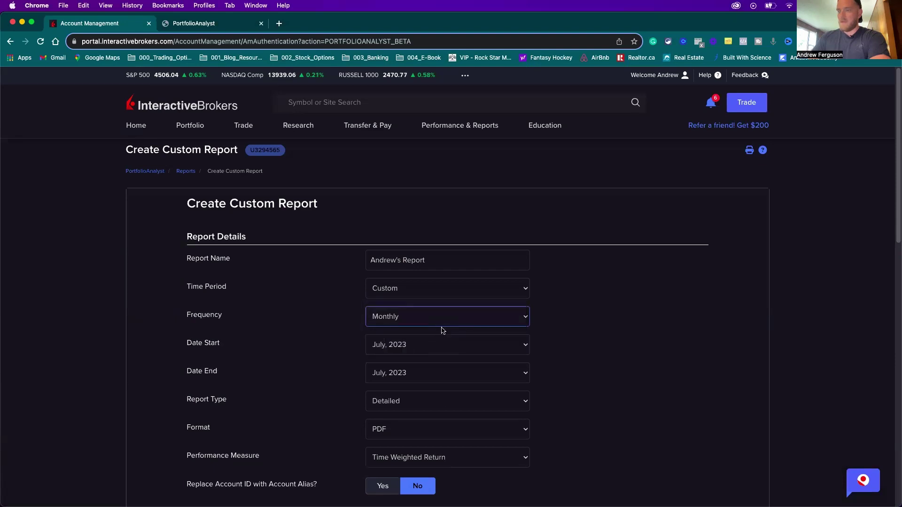
{"action": "left_click", "coordinate": [442, 347]}
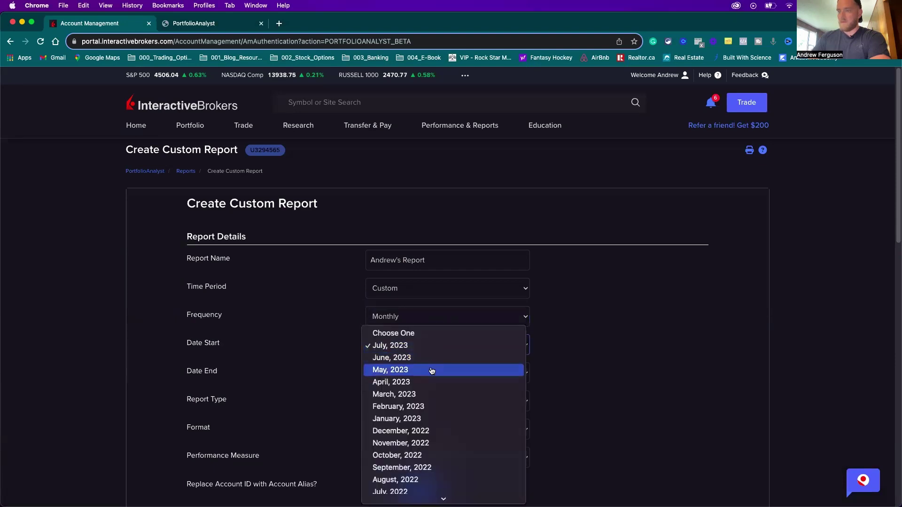
{"action": "left_click", "coordinate": [431, 370]}
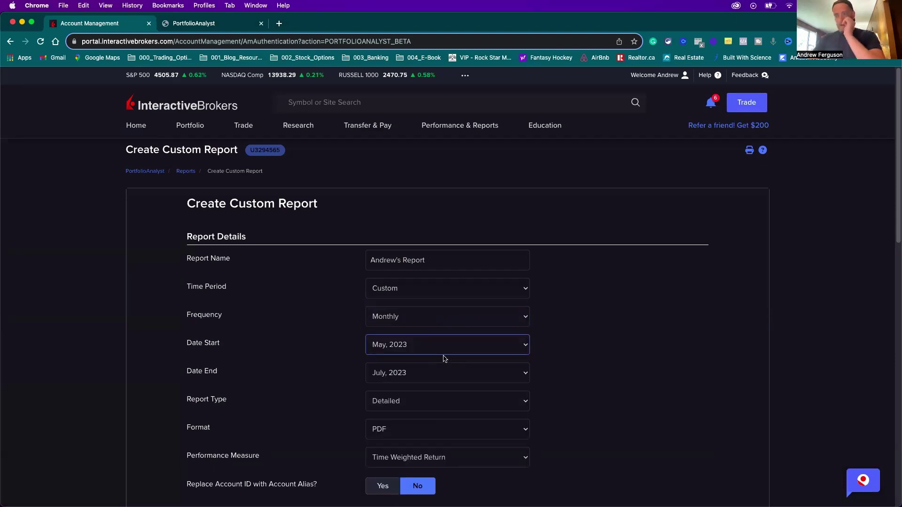
{"action": "left_click", "coordinate": [503, 400]}
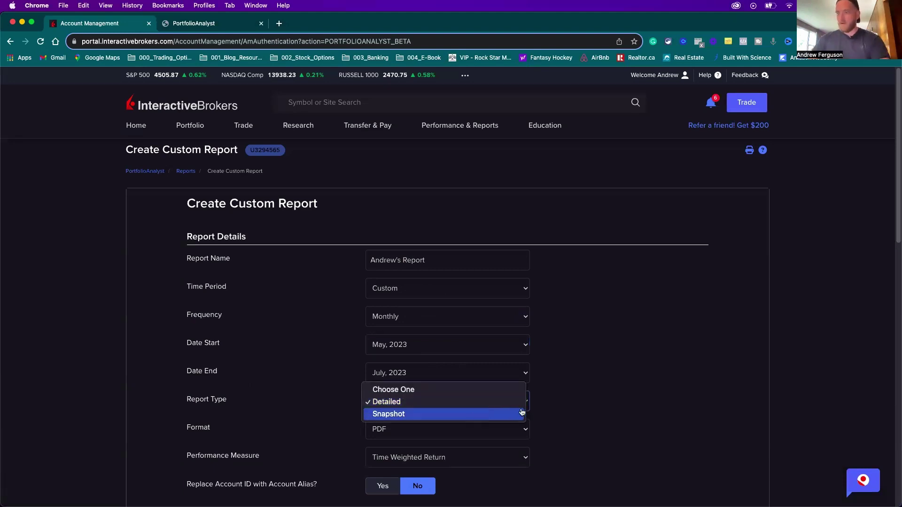
{"action": "left_click", "coordinate": [560, 404]}
{"action": "left_click", "coordinate": [506, 429]}
{"action": "left_click", "coordinate": [532, 420]}
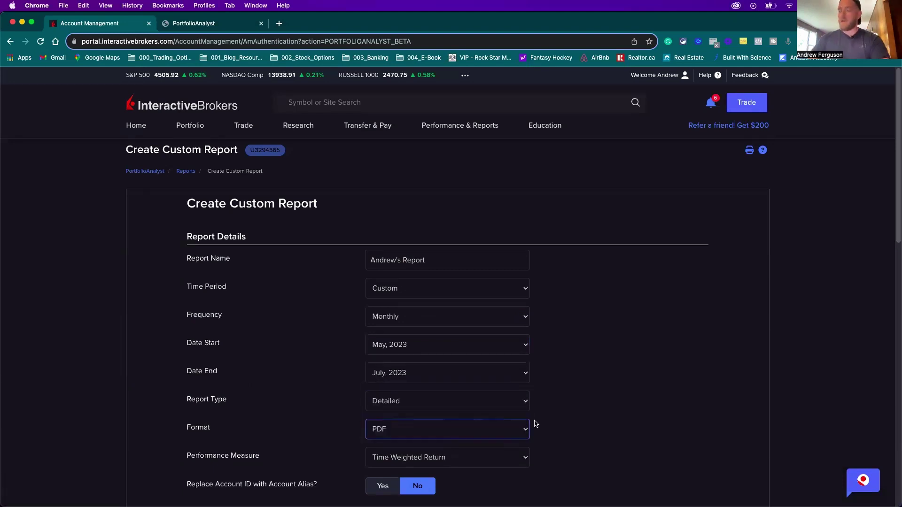
{"action": "scroll", "coordinate": [532, 421], "scroll_direction": "down", "scroll_amount": 5}
Step: Change the performance measure from Money Weighted Return to Time Weighted Return
{"action": "left_click", "coordinate": [518, 336]}
{"action": "left_click", "coordinate": [503, 320]}
{"action": "left_click", "coordinate": [510, 334]}
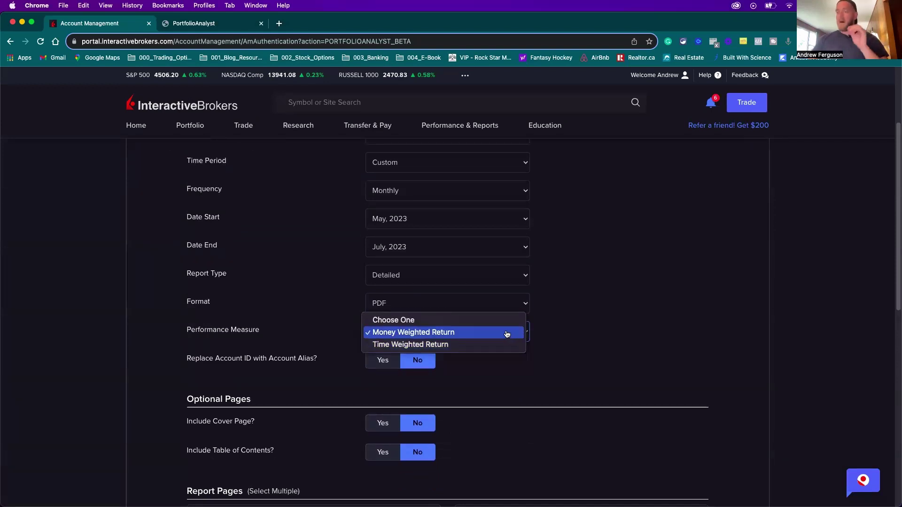
{"action": "left_click", "coordinate": [485, 344]}
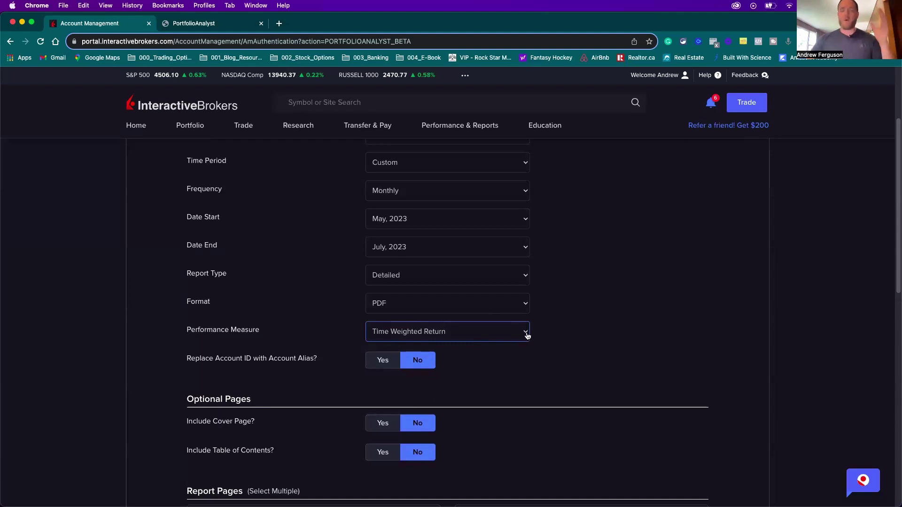
{"action": "left_click", "coordinate": [527, 334]}
{"action": "left_click", "coordinate": [489, 318]}
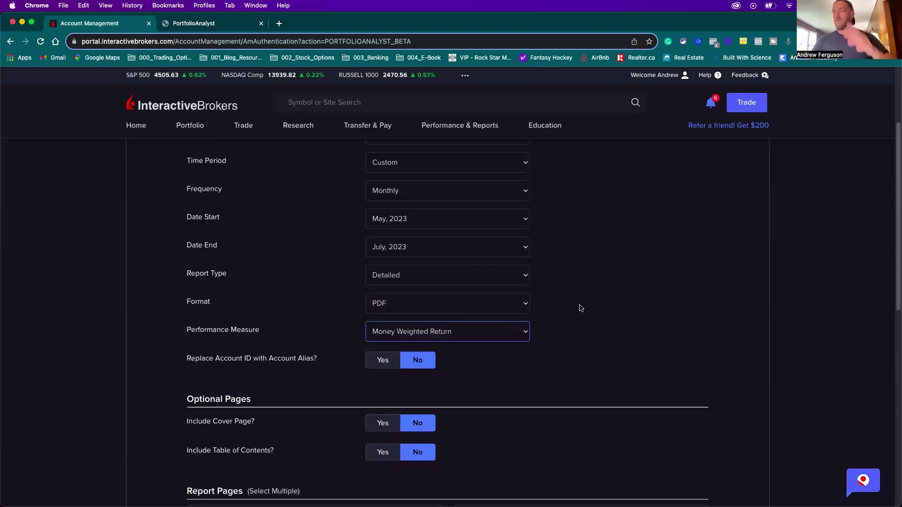
{"action": "scroll", "coordinate": [558, 316], "scroll_direction": "down", "scroll_amount": 3}
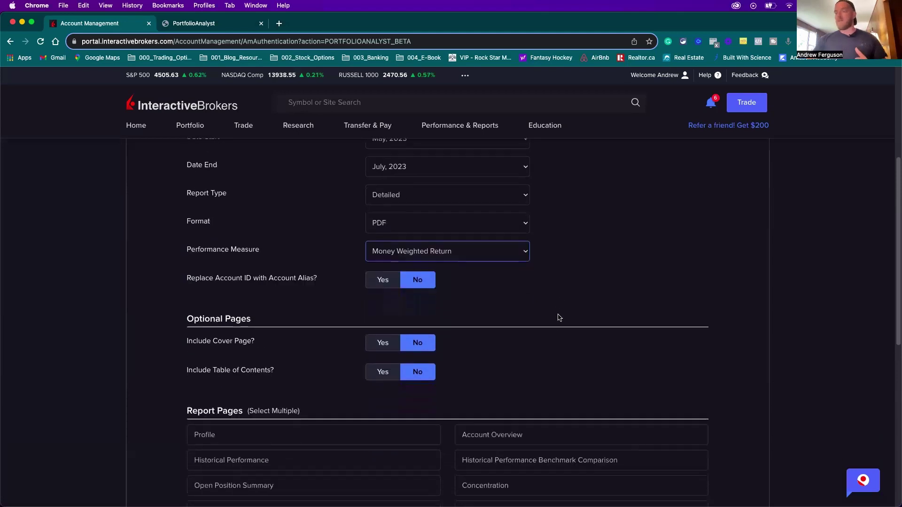
{"action": "scroll", "coordinate": [558, 317], "scroll_direction": "up", "scroll_amount": 4}
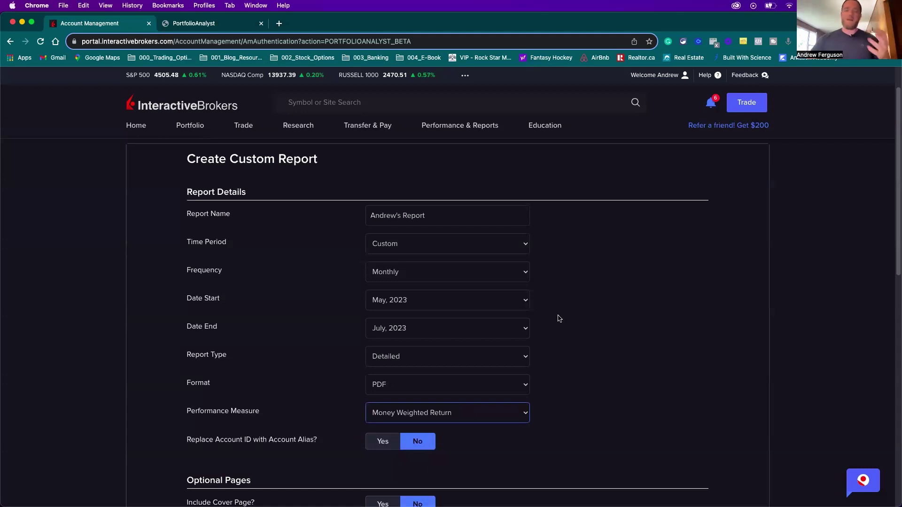
{"action": "scroll", "coordinate": [558, 317], "scroll_direction": "up", "scroll_amount": 1}
{"action": "scroll", "coordinate": [540, 307], "scroll_direction": "down", "scroll_amount": 4}
{"action": "left_click", "coordinate": [520, 297]}
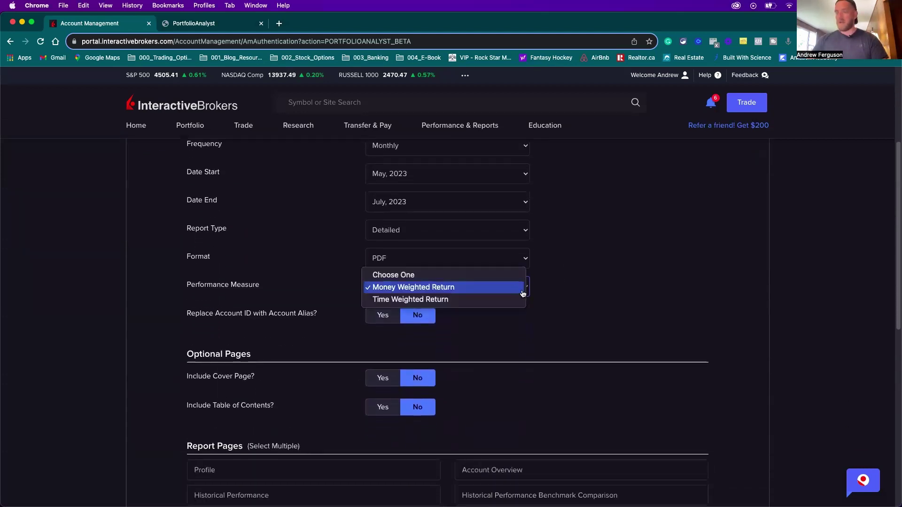
{"action": "left_click", "coordinate": [456, 300]}
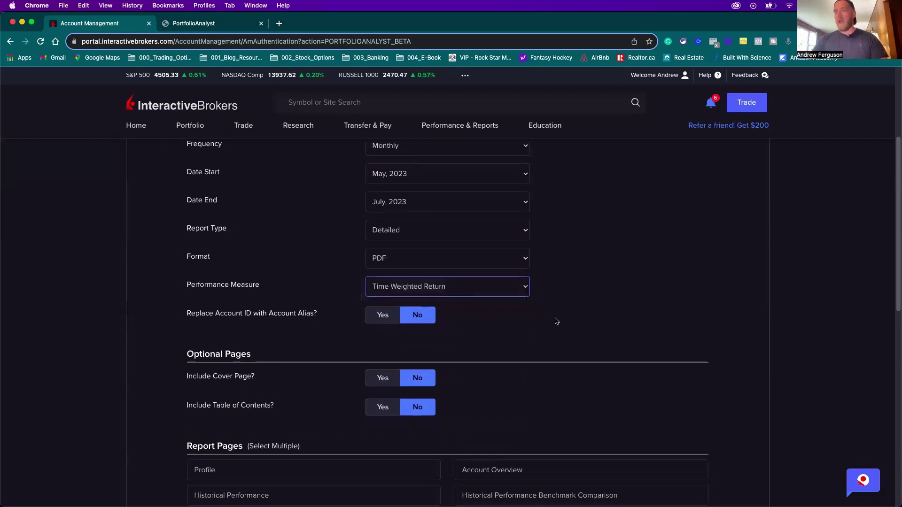
Step: Include a cover page and add Projected Income, Deposits and Withdrawals, Dividends and Fees pages
{"action": "scroll", "coordinate": [525, 322], "scroll_direction": "down", "scroll_amount": 3}
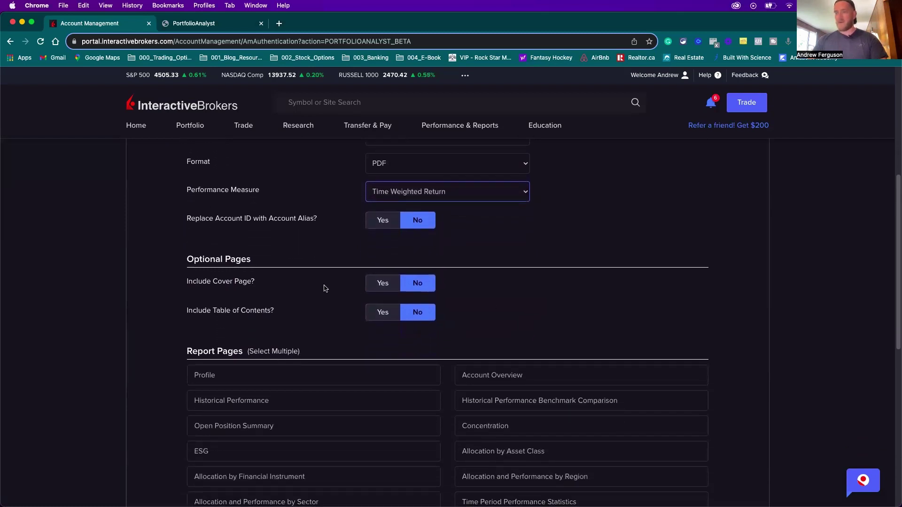
{"action": "left_click", "coordinate": [386, 285]}
{"action": "scroll", "coordinate": [403, 322], "scroll_direction": "down", "scroll_amount": 6}
{"action": "scroll", "coordinate": [403, 324], "scroll_direction": "down", "scroll_amount": 1}
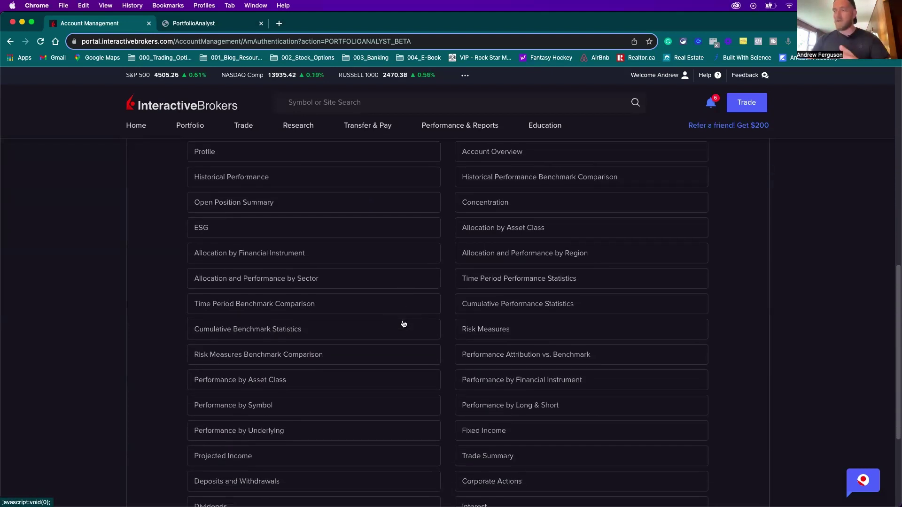
{"action": "scroll", "coordinate": [403, 324], "scroll_direction": "down", "scroll_amount": 2}
{"action": "scroll", "coordinate": [403, 324], "scroll_direction": "down", "scroll_amount": 2}
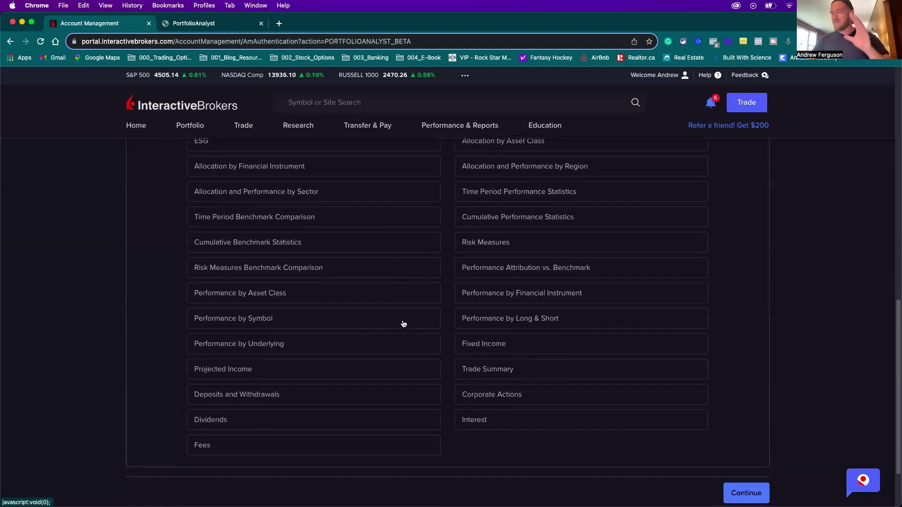
{"action": "left_click", "coordinate": [256, 369]}
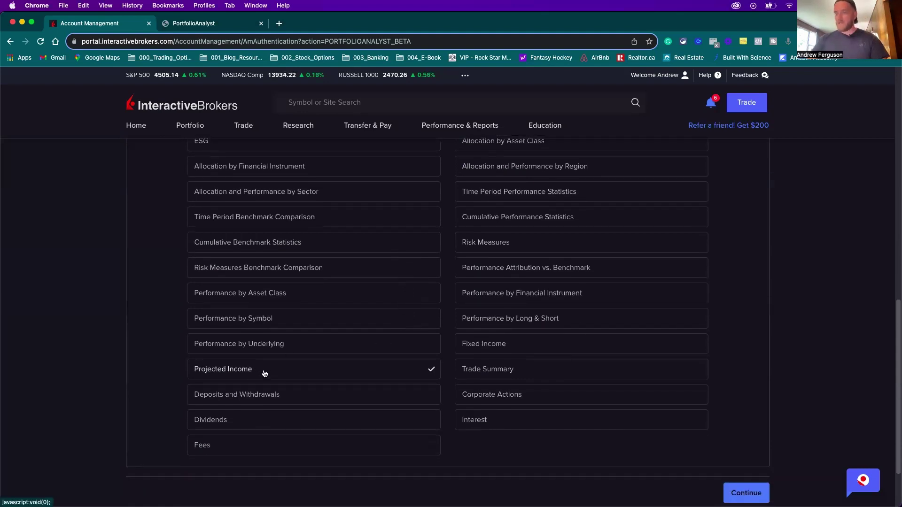
{"action": "left_click", "coordinate": [262, 395]}
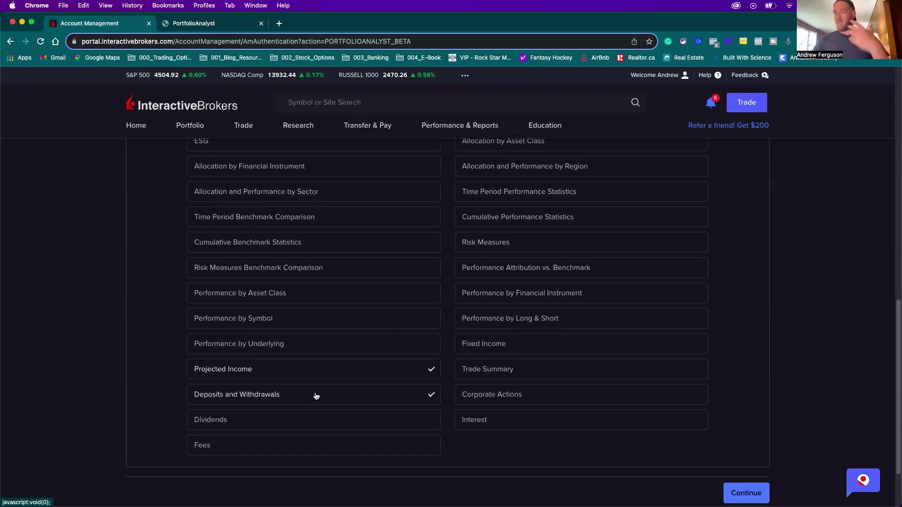
{"action": "left_click", "coordinate": [276, 422]}
{"action": "left_click", "coordinate": [282, 450]}
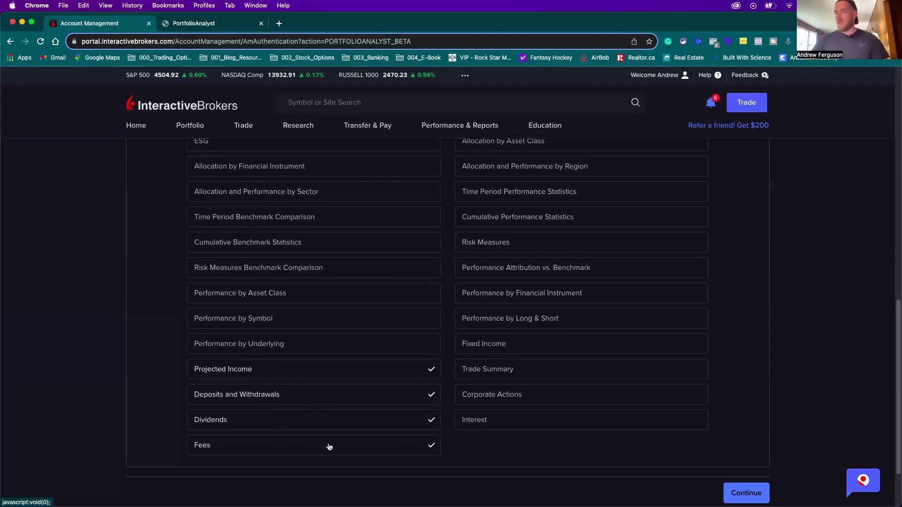
Step: Add Risk Measures and Performance Attribution vs. Benchmark pages, then continue to benchmark selection
{"action": "scroll", "coordinate": [329, 447], "scroll_direction": "down", "scroll_amount": 1}
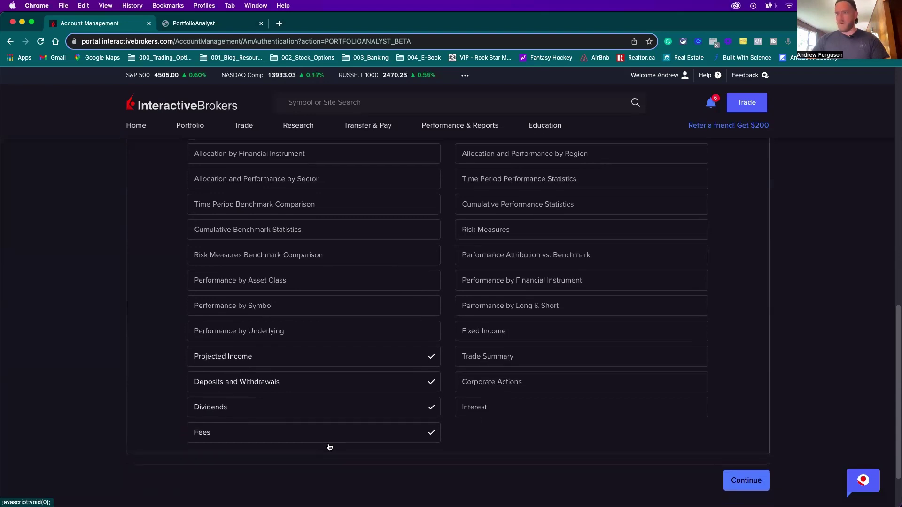
{"action": "scroll", "coordinate": [329, 447], "scroll_direction": "up", "scroll_amount": 2}
{"action": "scroll", "coordinate": [329, 446], "scroll_direction": "up", "scroll_amount": 1}
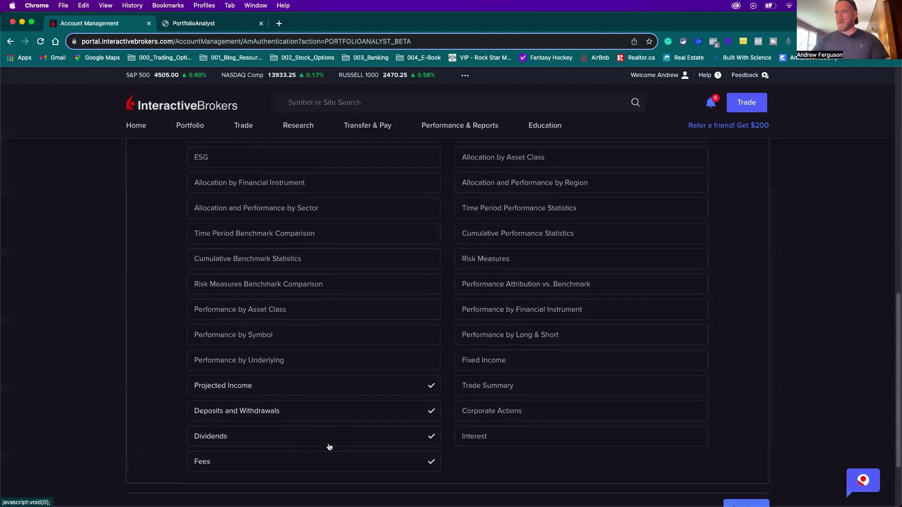
{"action": "left_click", "coordinate": [498, 261]}
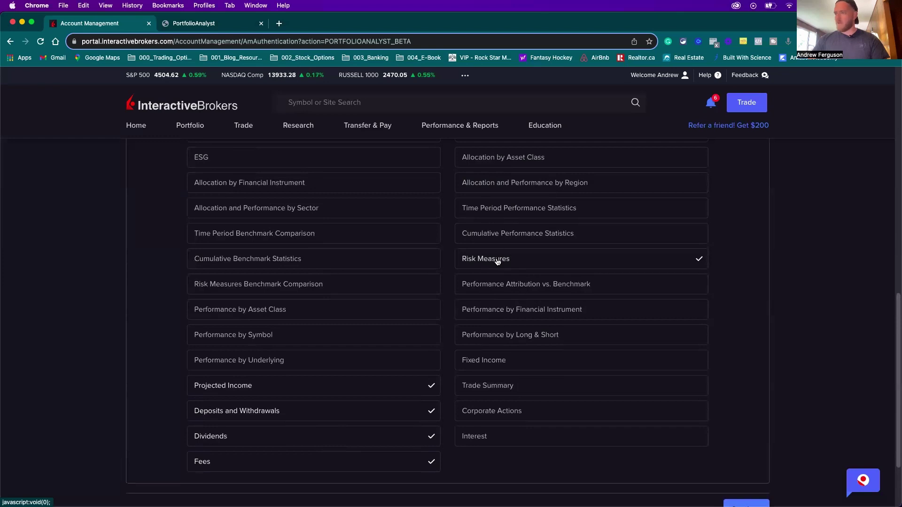
{"action": "left_click", "coordinate": [563, 288]}
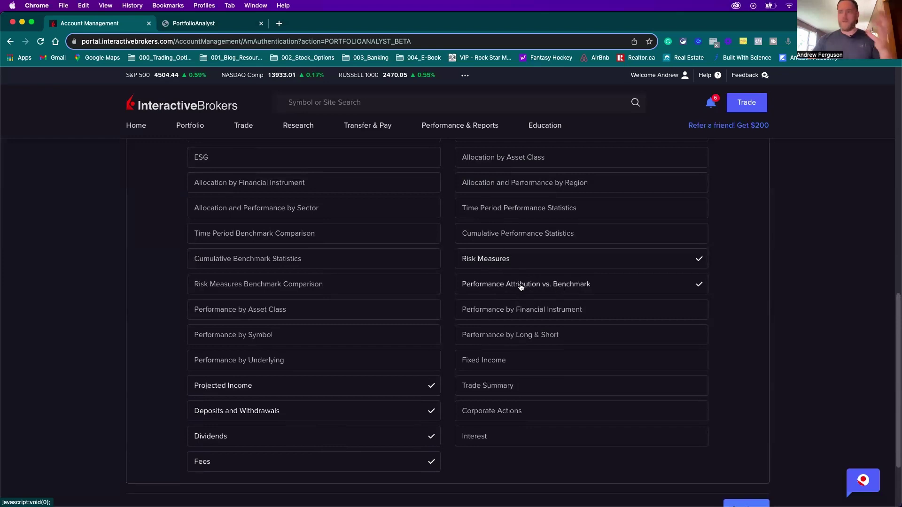
{"action": "scroll", "coordinate": [526, 319], "scroll_direction": "down", "scroll_amount": 1}
{"action": "scroll", "coordinate": [526, 319], "scroll_direction": "down", "scroll_amount": 4}
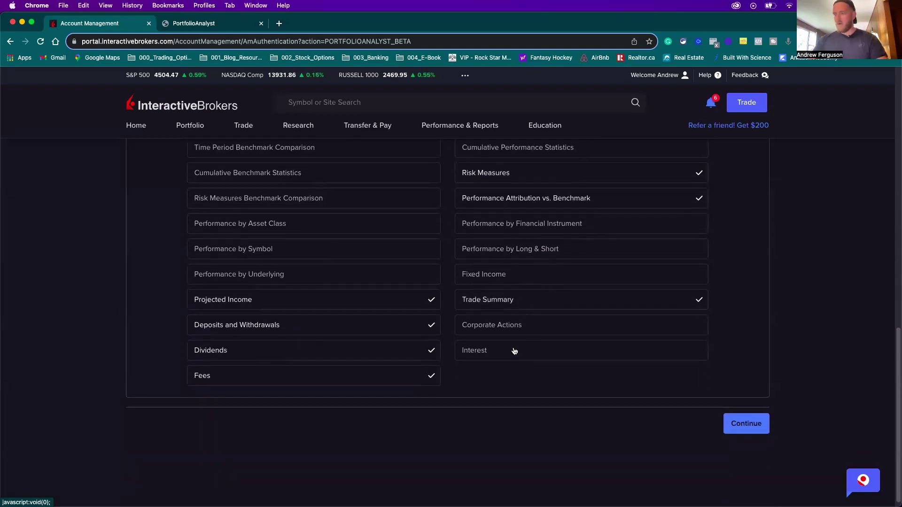
{"action": "scroll", "coordinate": [519, 333], "scroll_direction": "up", "scroll_amount": 3}
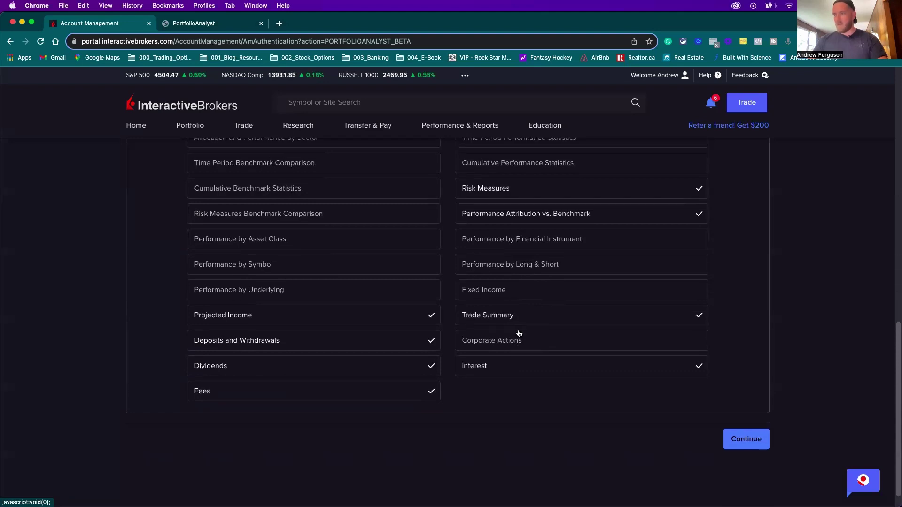
{"action": "scroll", "coordinate": [519, 333], "scroll_direction": "up", "scroll_amount": 2}
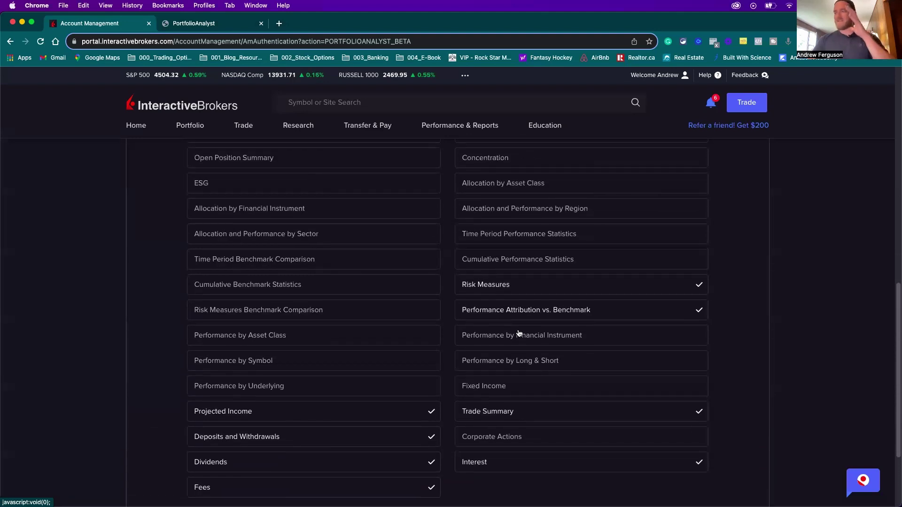
{"action": "scroll", "coordinate": [519, 333], "scroll_direction": "down", "scroll_amount": 5}
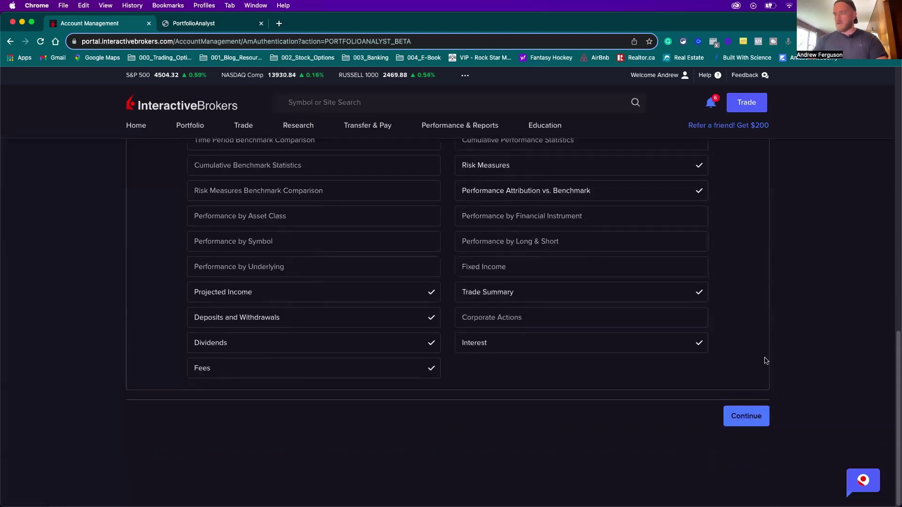
{"action": "left_click", "coordinate": [745, 416]}
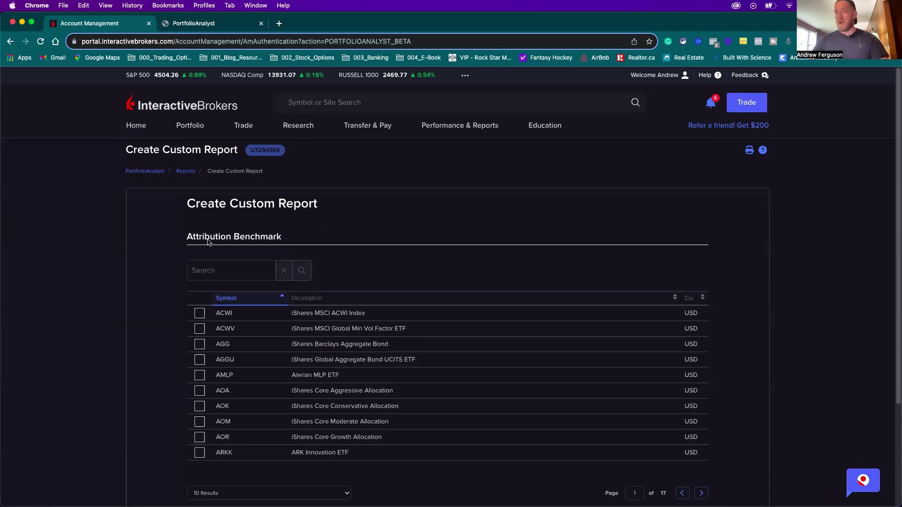
Step: Search benchmarks for 'spy' and tick SPY – SPDR S&P 500 as the attribution benchmark
{"action": "left_click", "coordinate": [235, 271]}
{"action": "type", "text": "spy"}
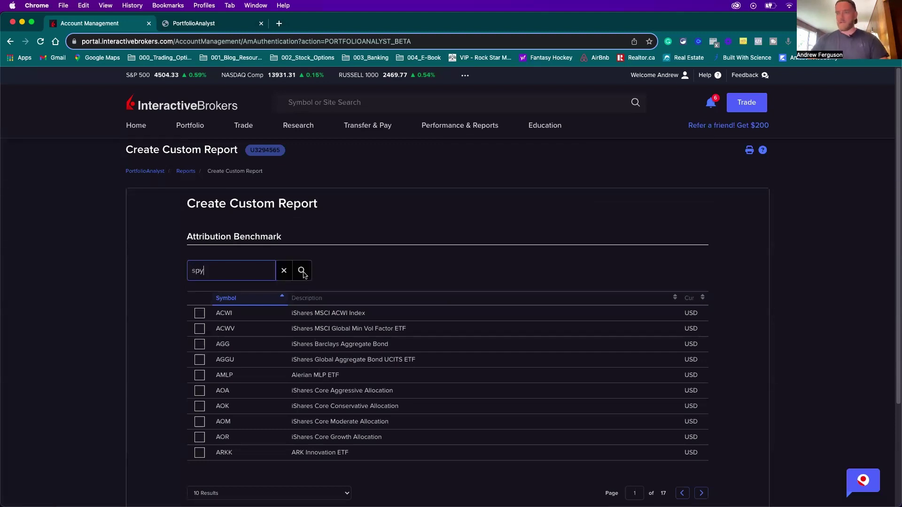
{"action": "left_click", "coordinate": [303, 271]}
{"action": "left_click", "coordinate": [199, 314]}
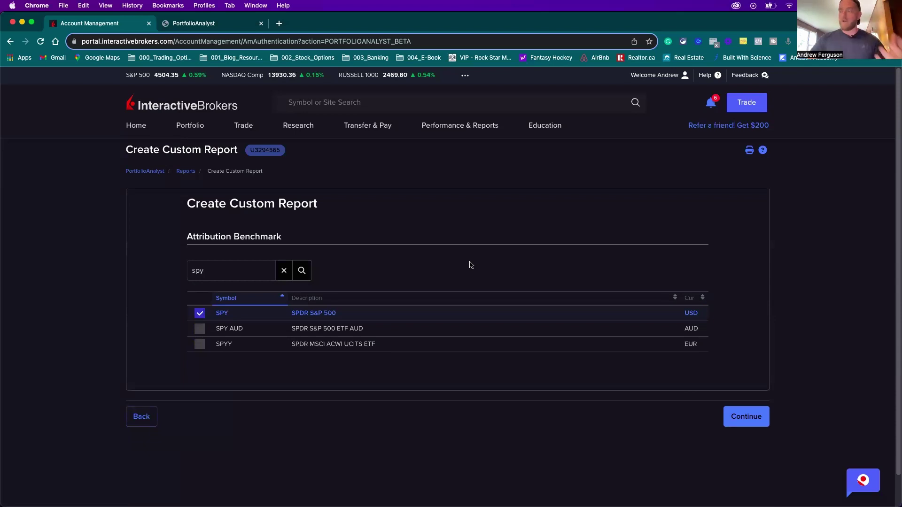
Step: Review and create the custom report, then acknowledge the Report Saved confirmation
{"action": "left_click", "coordinate": [746, 417]}
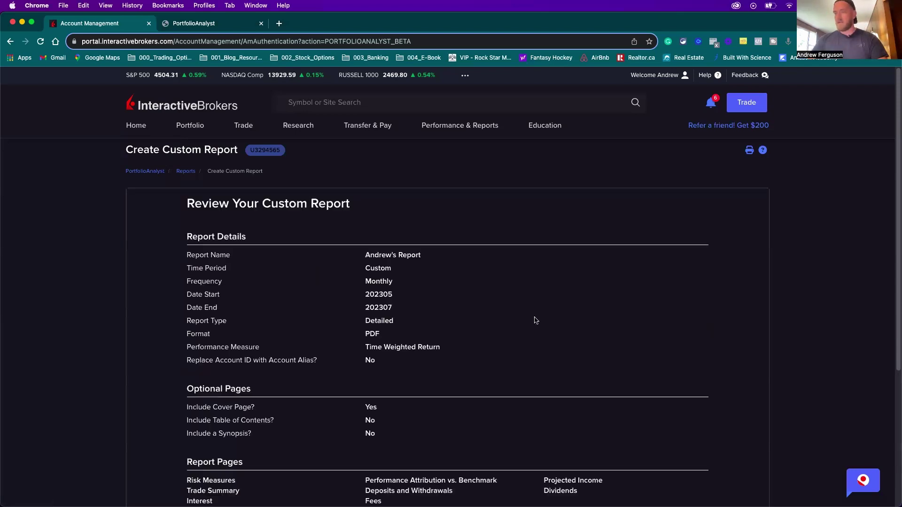
{"action": "scroll", "coordinate": [447, 296], "scroll_direction": "down", "scroll_amount": 5}
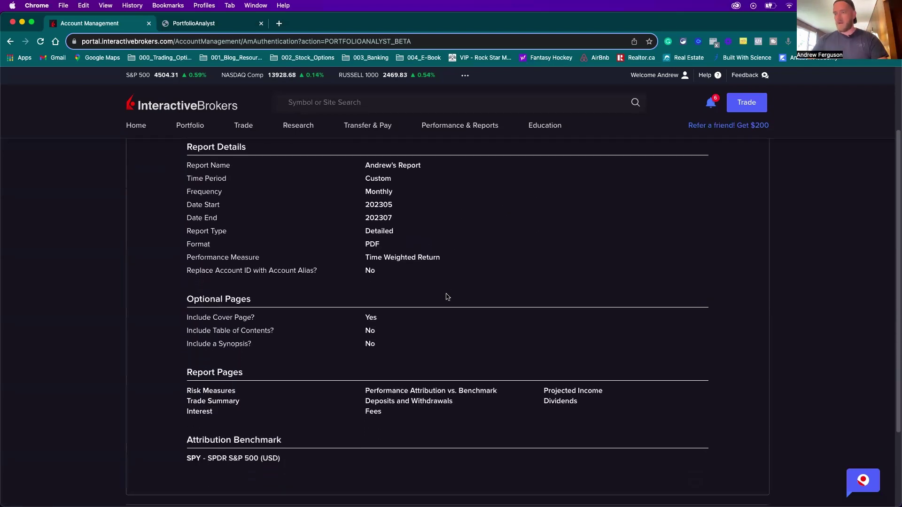
{"action": "scroll", "coordinate": [447, 297], "scroll_direction": "down", "scroll_amount": 4}
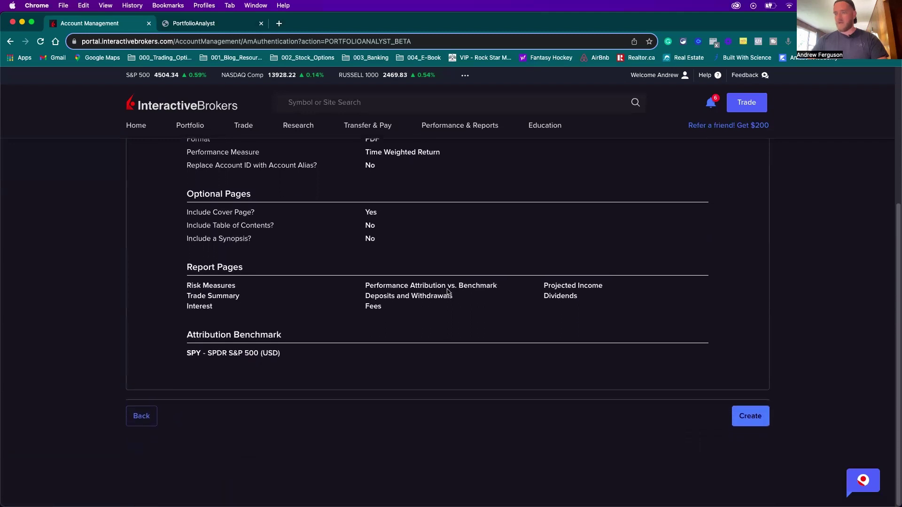
{"action": "left_click", "coordinate": [743, 415]}
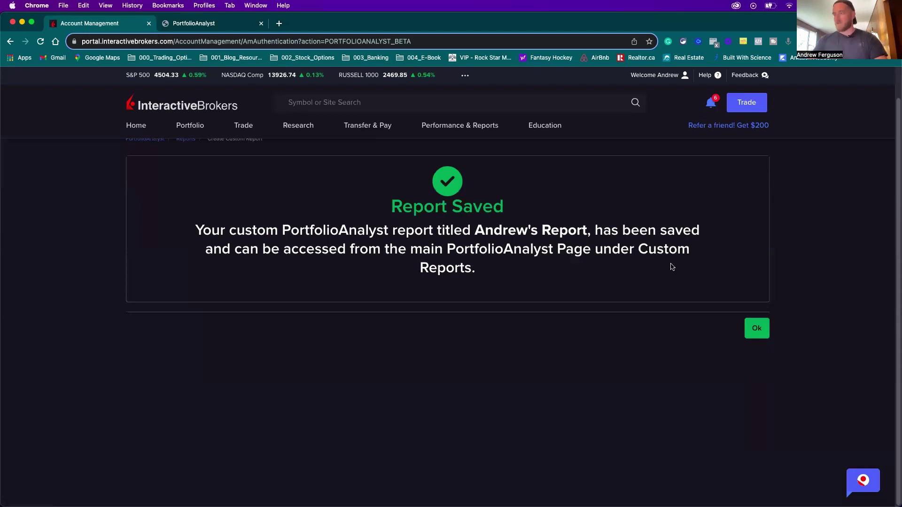
{"action": "left_click", "coordinate": [753, 328]}
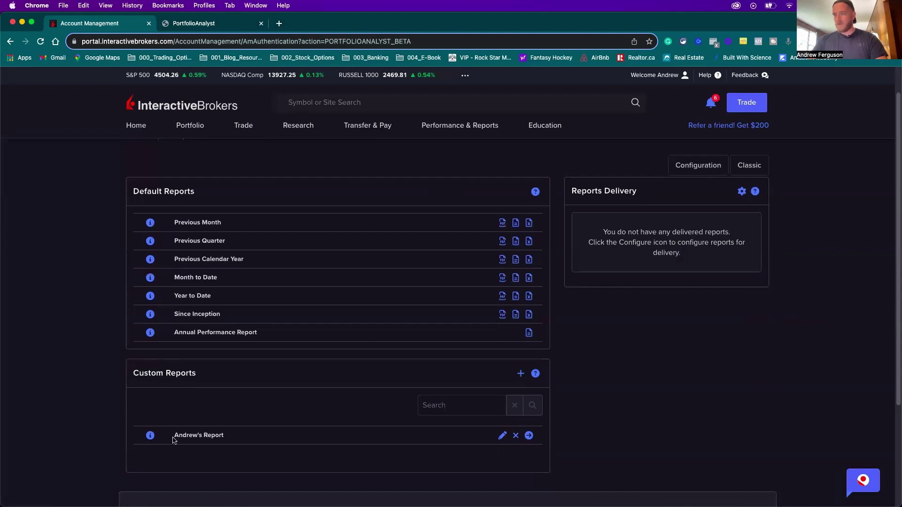
Step: Run the May–July 2023 custom report and open the downloaded PDF
{"action": "left_click", "coordinate": [532, 436]}
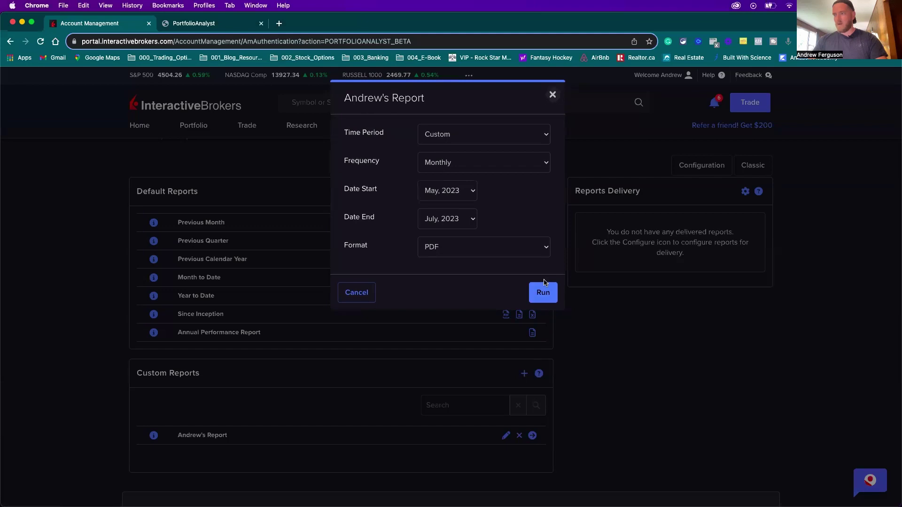
{"action": "left_click", "coordinate": [541, 292]}
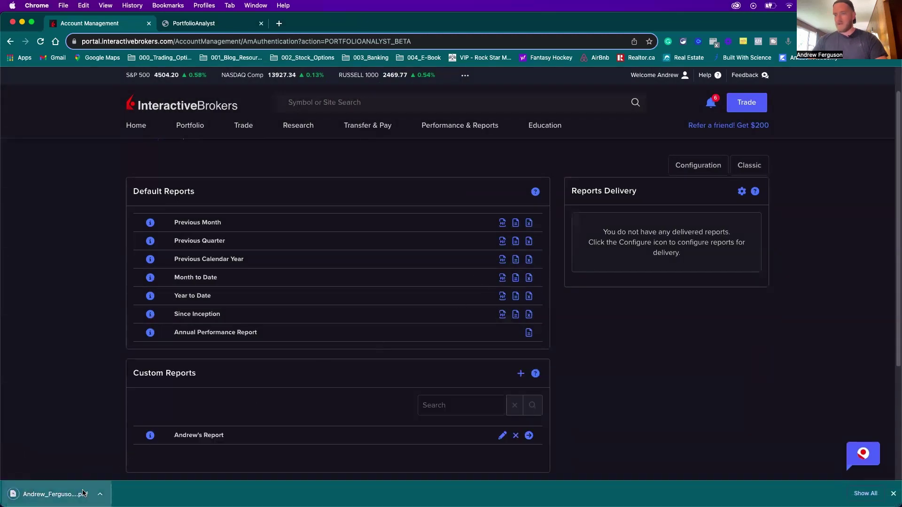
{"action": "left_click", "coordinate": [83, 493]}
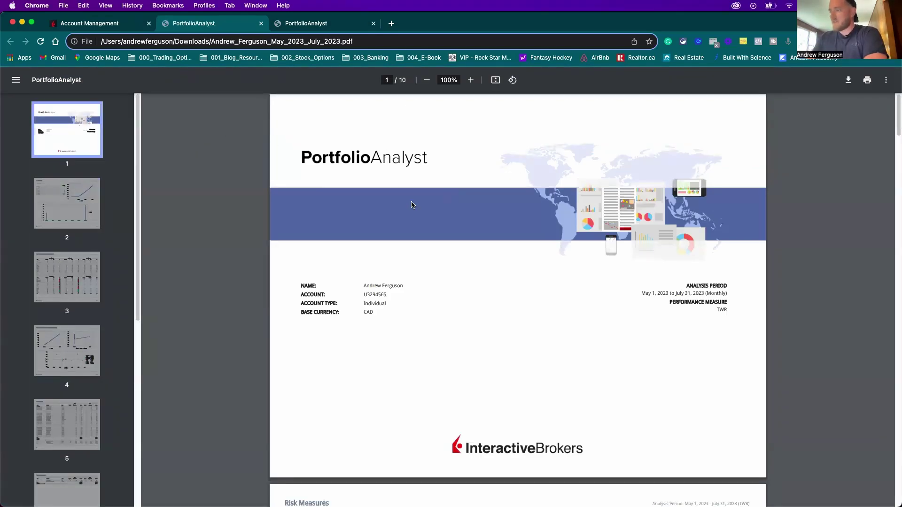
Step: View report pages 2–4, then scroll through Trade Summary to page 7, Deposits and Withdrawals
{"action": "left_click", "coordinate": [72, 196]}
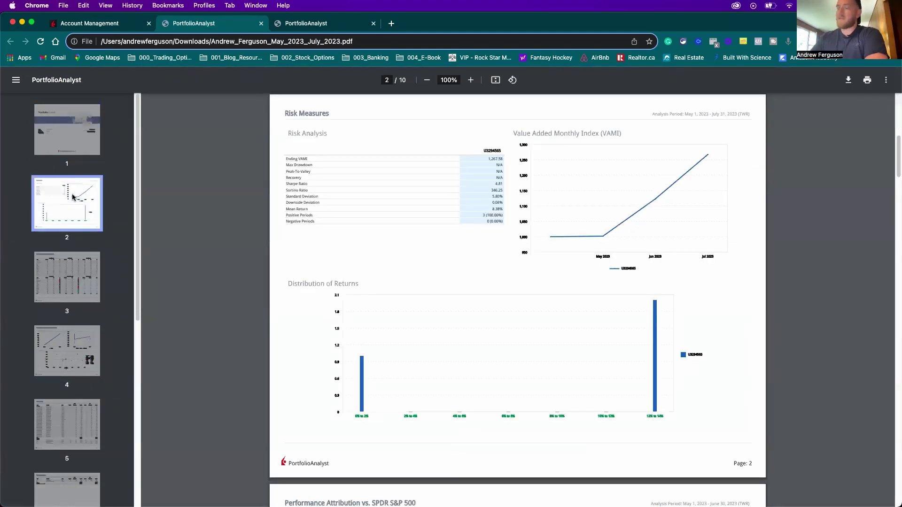
{"action": "left_click", "coordinate": [69, 263]}
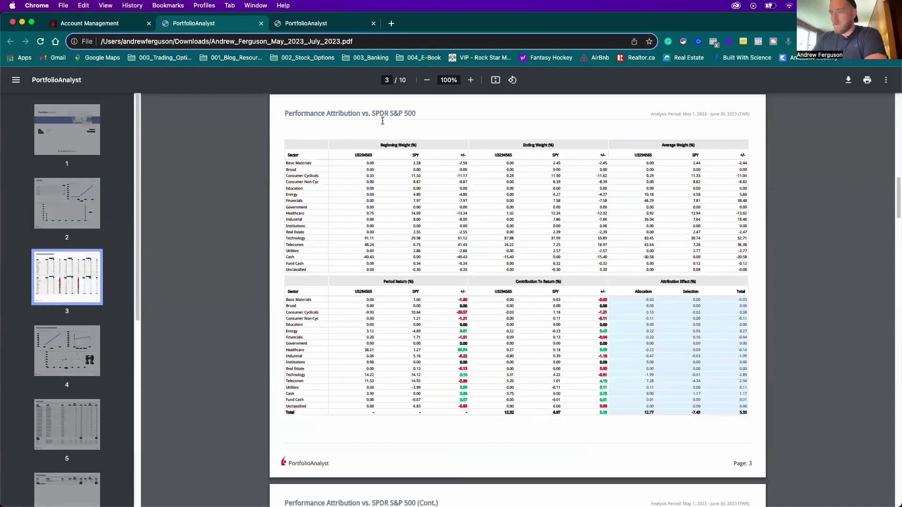
{"action": "left_click", "coordinate": [55, 346]}
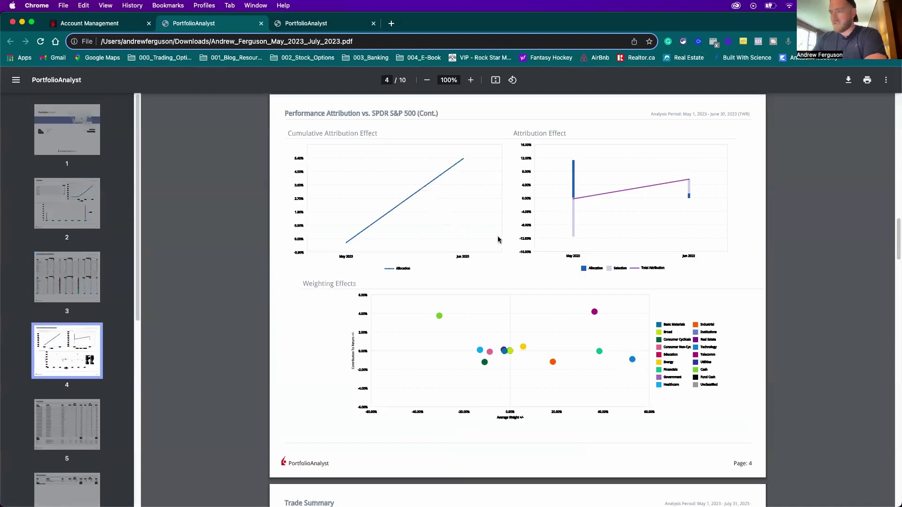
{"action": "scroll", "coordinate": [498, 240], "scroll_direction": "down", "scroll_amount": 7}
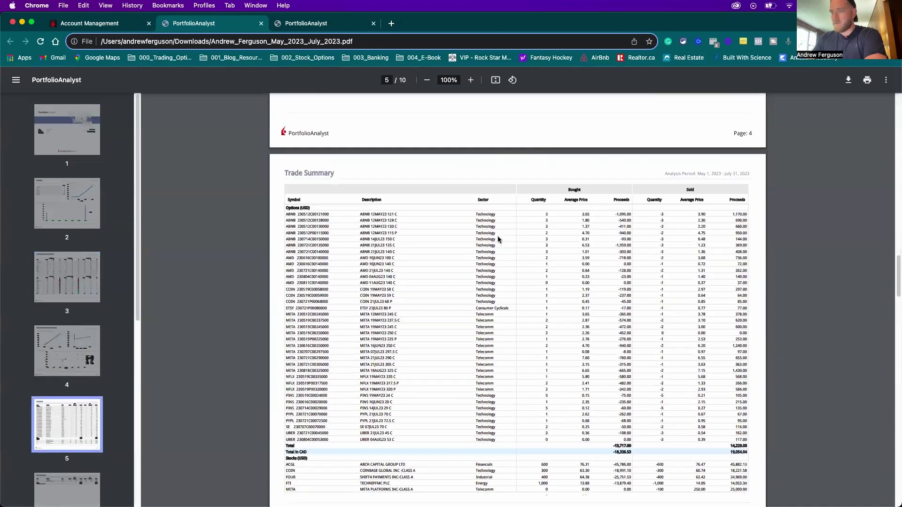
{"action": "scroll", "coordinate": [497, 236], "scroll_direction": "down", "scroll_amount": 3}
{"action": "scroll", "coordinate": [498, 236], "scroll_direction": "up", "scroll_amount": 1}
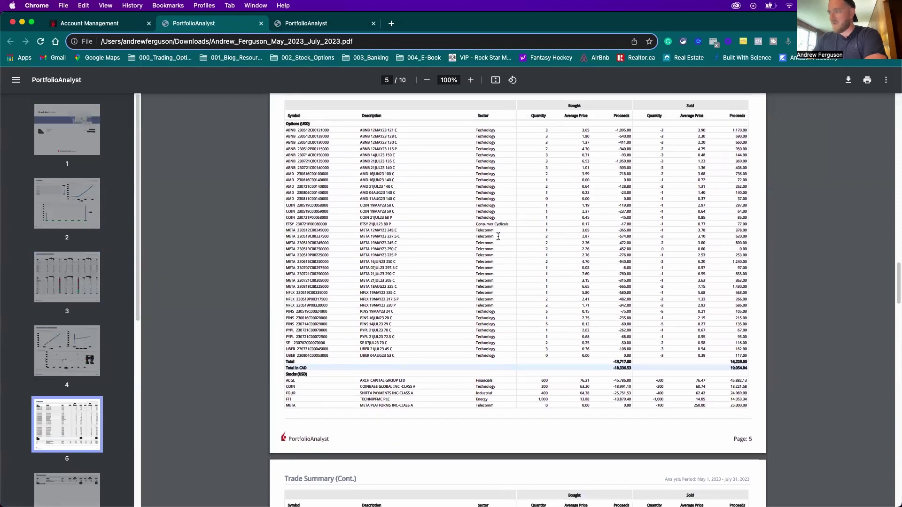
{"action": "scroll", "coordinate": [498, 236], "scroll_direction": "down", "scroll_amount": 4}
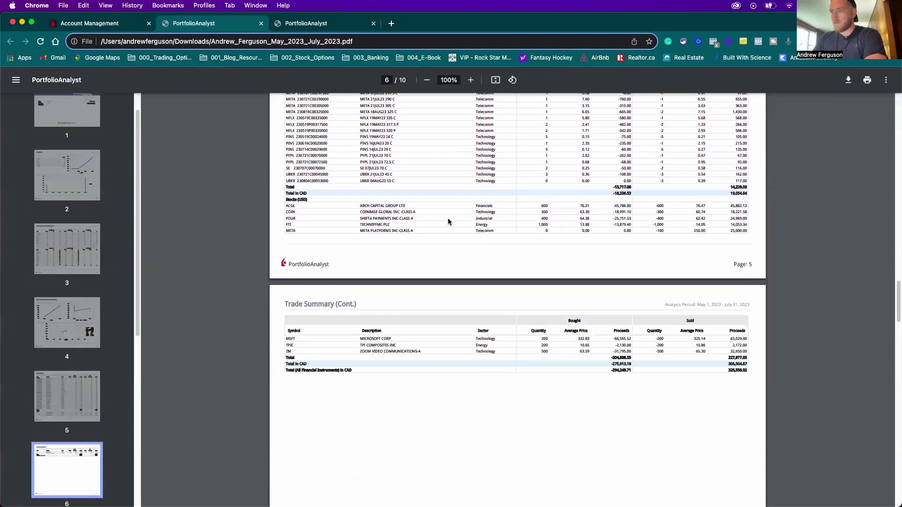
{"action": "scroll", "coordinate": [451, 220], "scroll_direction": "up", "scroll_amount": 5}
{"action": "scroll", "coordinate": [464, 238], "scroll_direction": "down", "scroll_amount": 8}
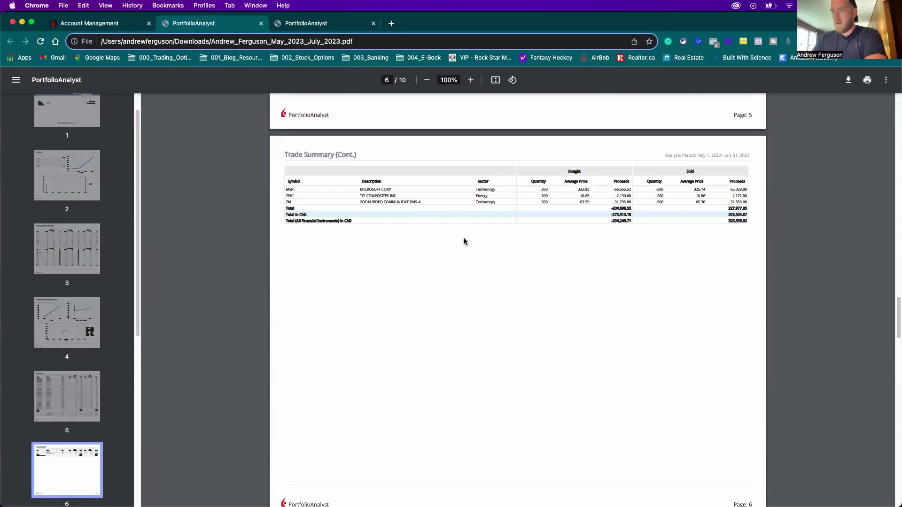
{"action": "scroll", "coordinate": [464, 242], "scroll_direction": "down", "scroll_amount": 2}
{"action": "scroll", "coordinate": [464, 242], "scroll_direction": "down", "scroll_amount": 3}
{"action": "scroll", "coordinate": [464, 241], "scroll_direction": "down", "scroll_amount": 6}
Step: Scroll down to the Interest and Fees and Notes pages, then back up to page 4
{"action": "scroll", "coordinate": [464, 241], "scroll_direction": "up", "scroll_amount": 2}
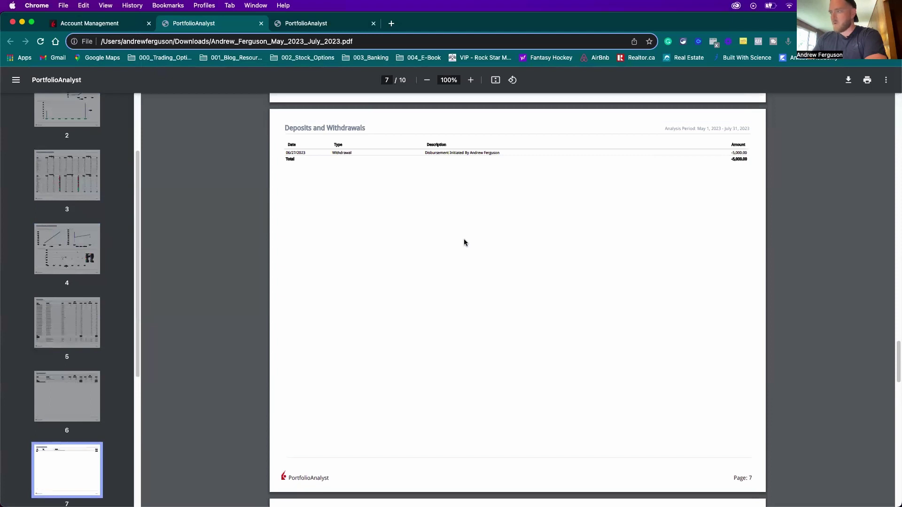
{"action": "scroll", "coordinate": [464, 242], "scroll_direction": "down", "scroll_amount": 15}
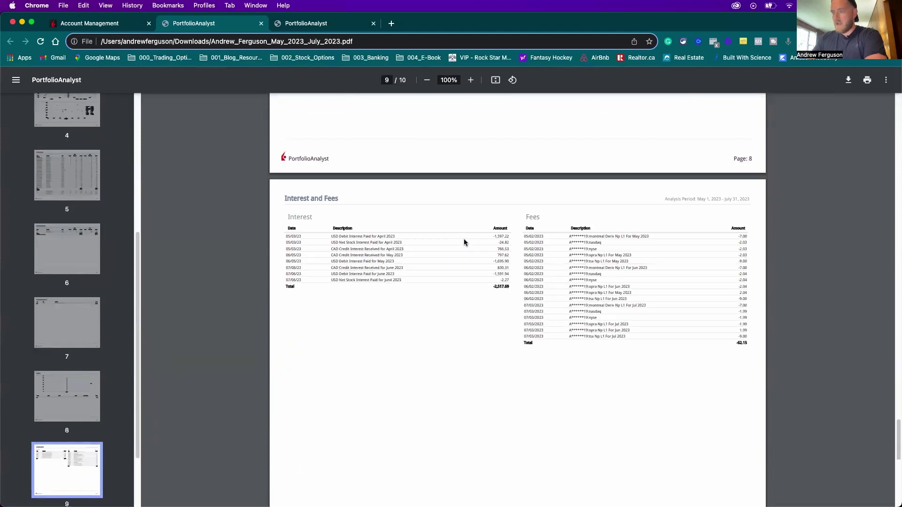
{"action": "scroll", "coordinate": [464, 243], "scroll_direction": "down", "scroll_amount": 1}
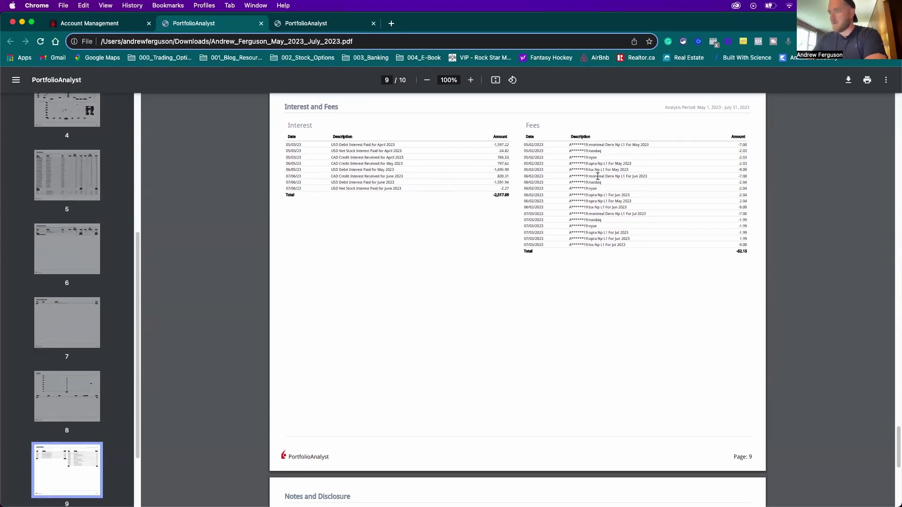
{"action": "scroll", "coordinate": [477, 234], "scroll_direction": "down", "scroll_amount": 5}
{"action": "scroll", "coordinate": [477, 234], "scroll_direction": "down", "scroll_amount": 2}
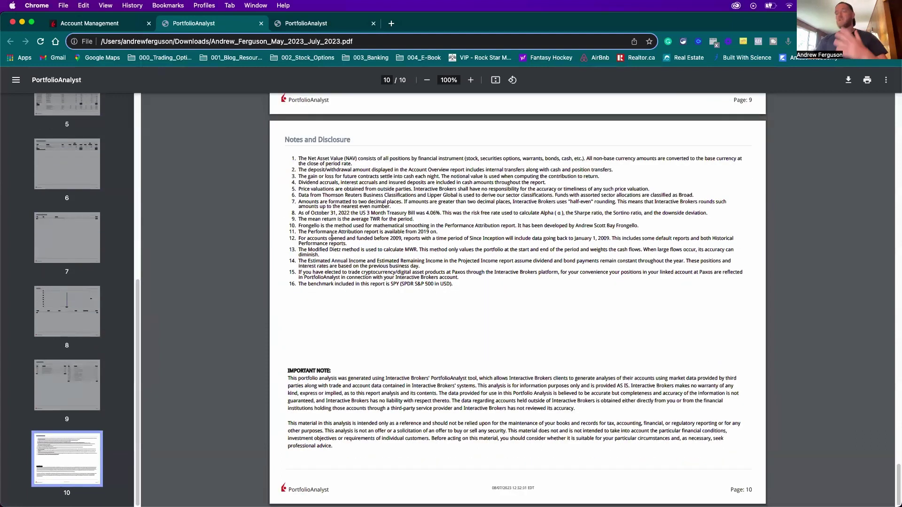
{"action": "scroll", "coordinate": [331, 238], "scroll_direction": "up", "scroll_amount": 9}
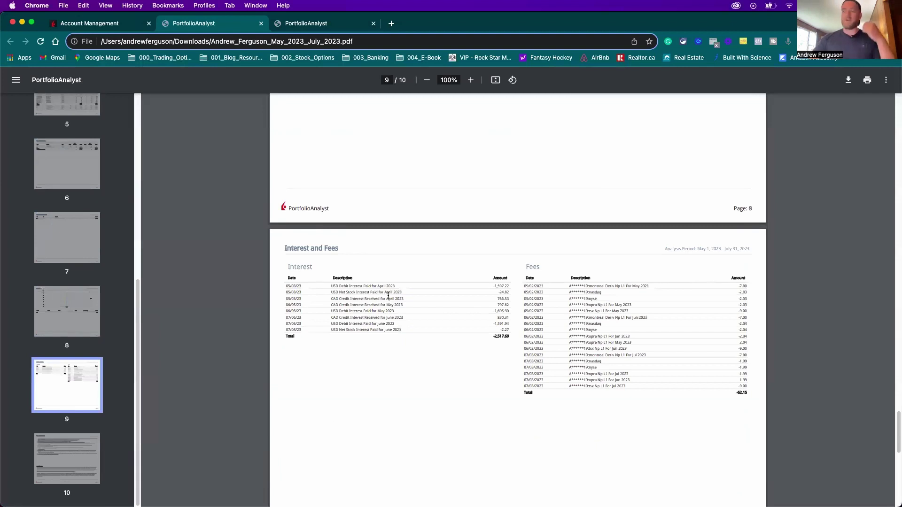
{"action": "scroll", "coordinate": [388, 294], "scroll_direction": "up", "scroll_amount": 20}
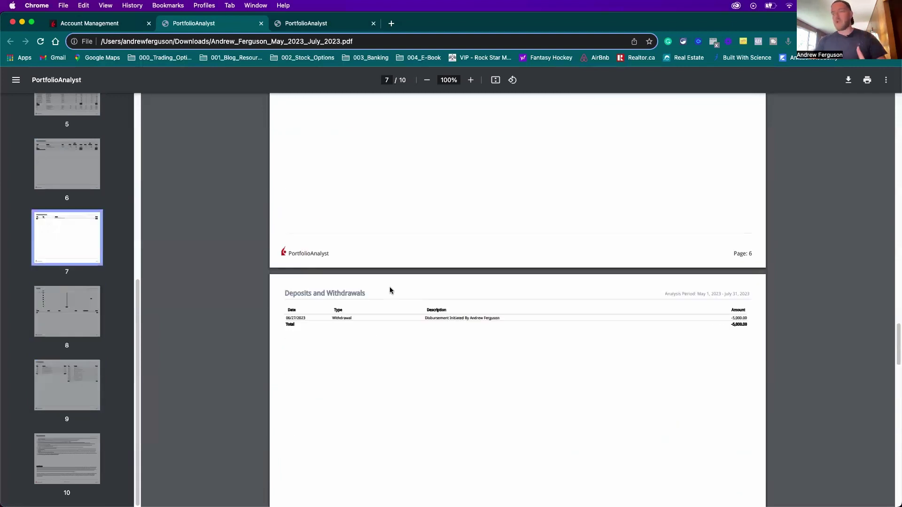
{"action": "scroll", "coordinate": [390, 286], "scroll_direction": "up", "scroll_amount": 4}
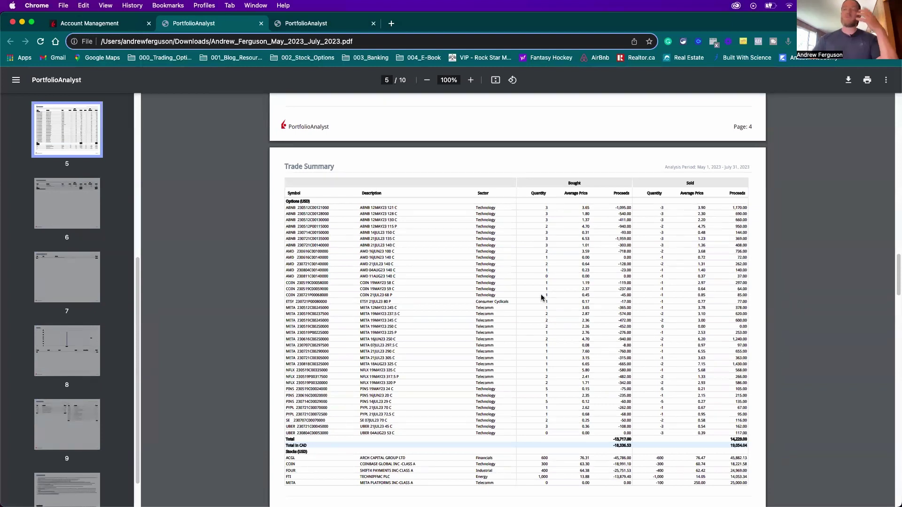
{"action": "scroll", "coordinate": [540, 294], "scroll_direction": "up", "scroll_amount": 6}
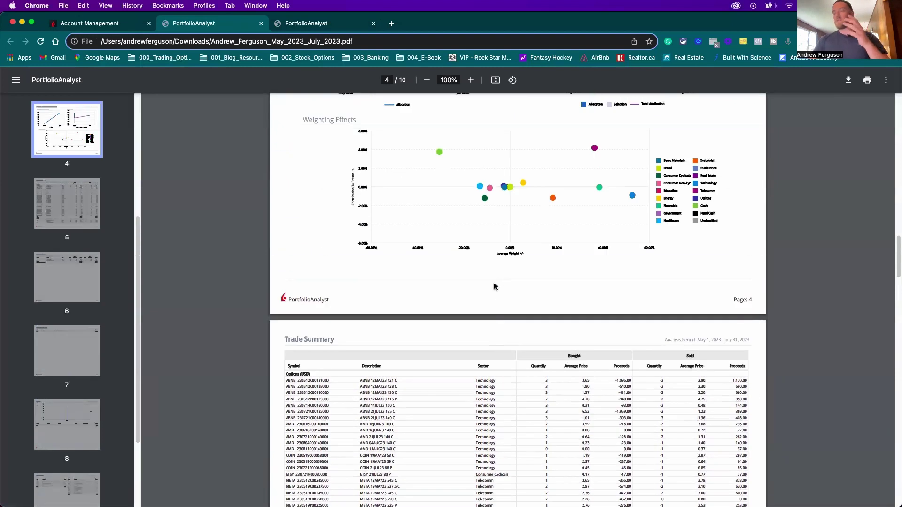
{"action": "scroll", "coordinate": [492, 288], "scroll_direction": "up", "scroll_amount": 5}
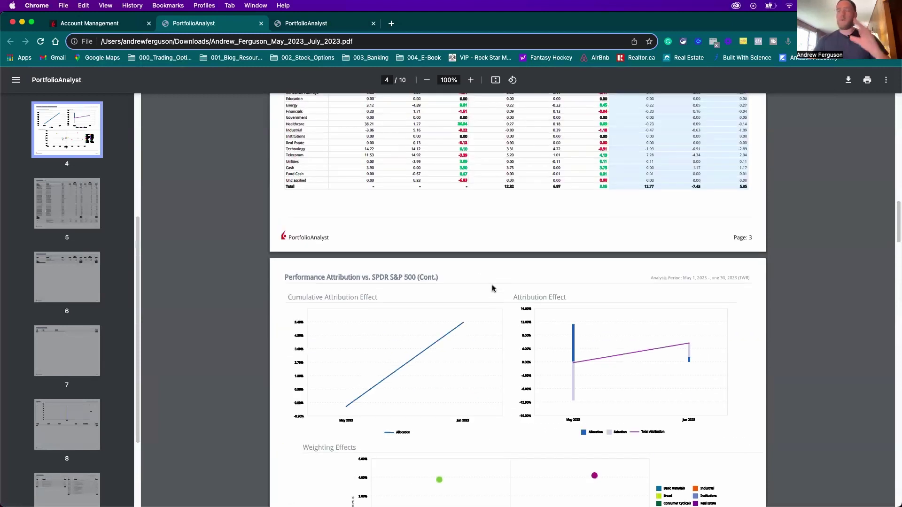
Step: Switch back to Account Management and open PortfolioAnalyst from the Performance & Reports menu
{"action": "scroll", "coordinate": [492, 288], "scroll_direction": "up", "scroll_amount": 8}
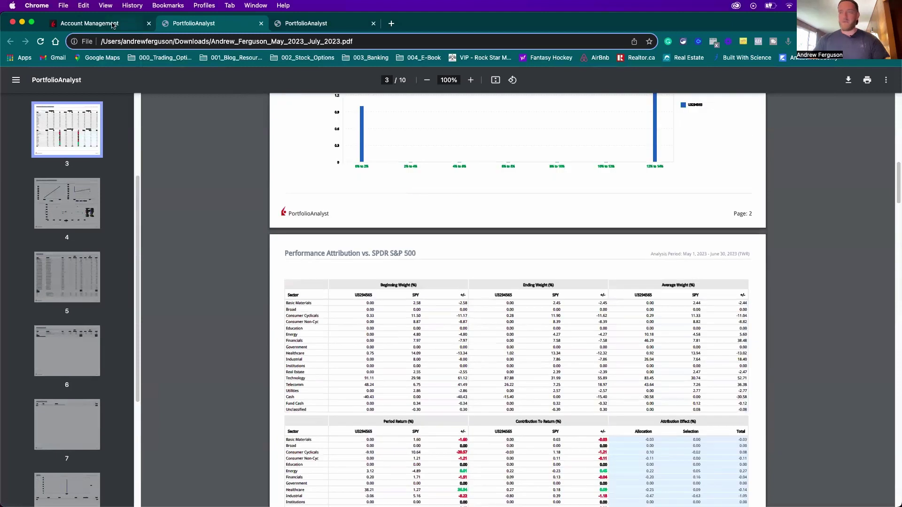
{"action": "left_click", "coordinate": [113, 25]}
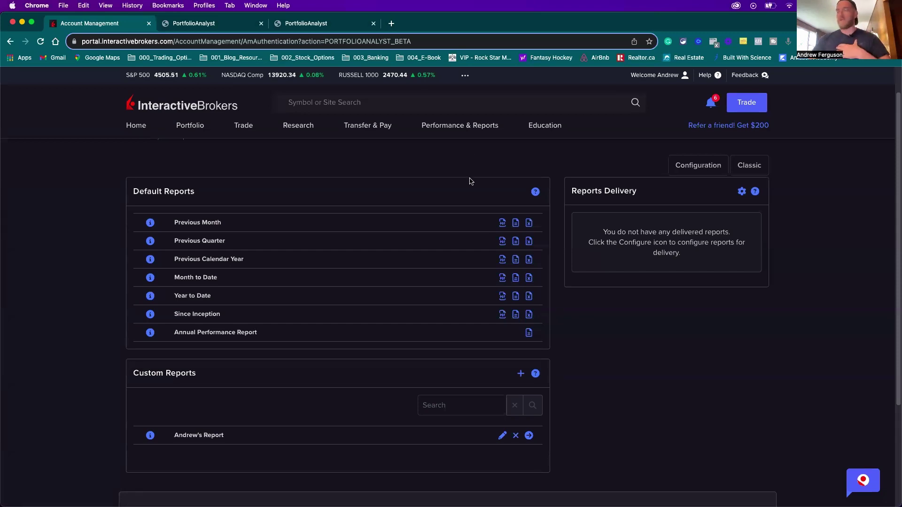
{"action": "scroll", "coordinate": [471, 181], "scroll_direction": "down", "scroll_amount": 3}
{"action": "scroll", "coordinate": [471, 181], "scroll_direction": "up", "scroll_amount": 4}
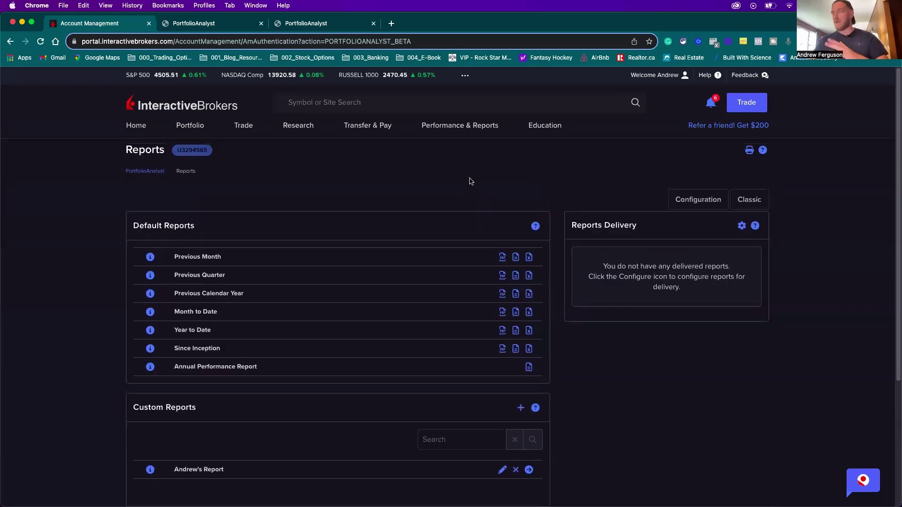
{"action": "left_click", "coordinate": [460, 125]}
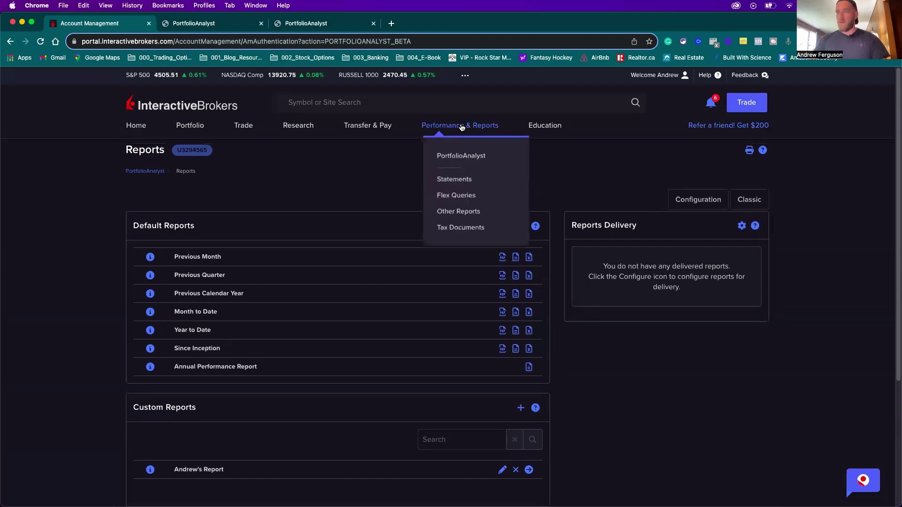
{"action": "left_click", "coordinate": [457, 160]}
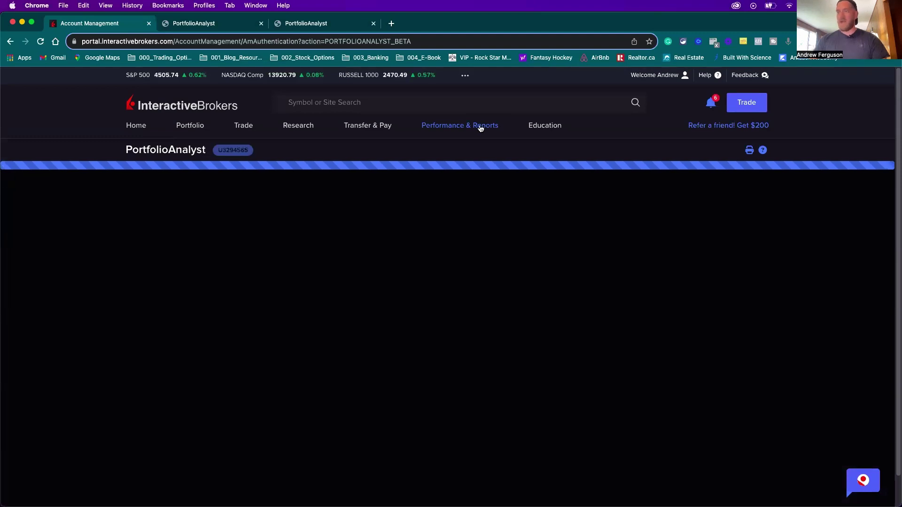
{"action": "left_click", "coordinate": [480, 127]}
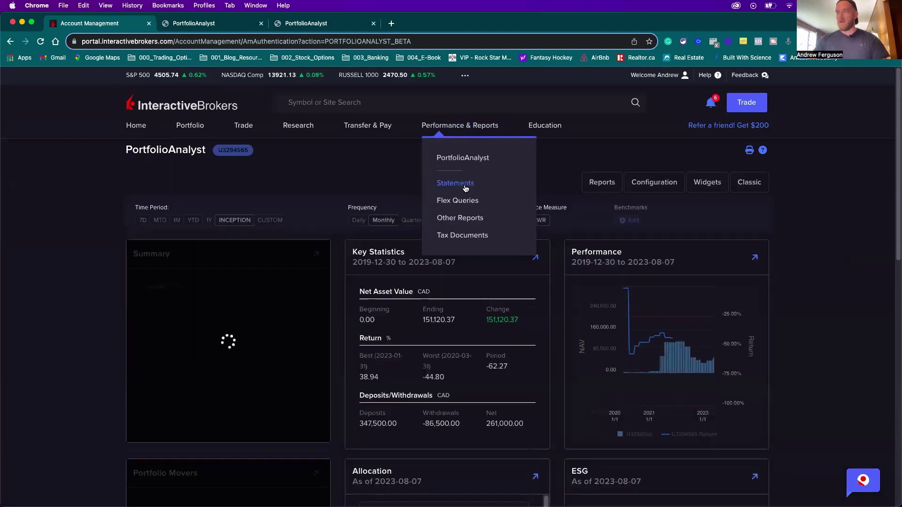
Step: From Statements, run the Activity statement for Monthly, July 2023, and view it as HTML
{"action": "left_click", "coordinate": [455, 183]}
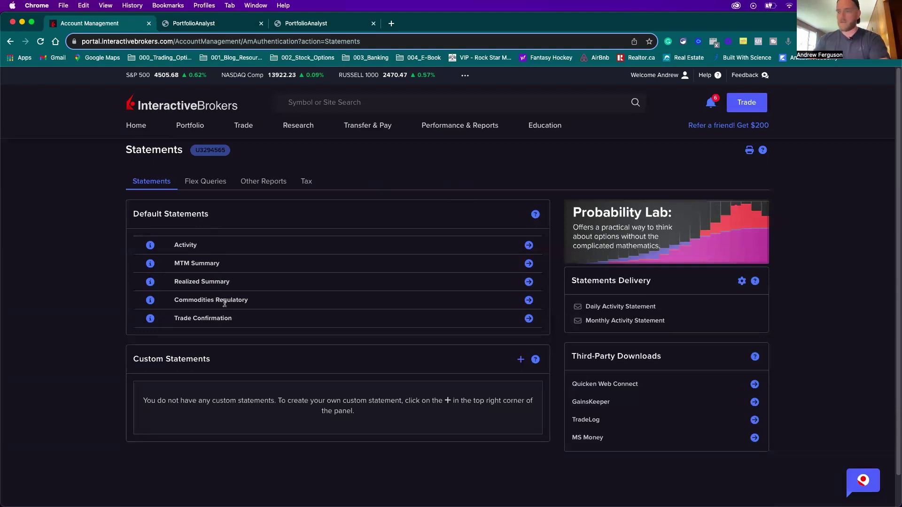
{"action": "left_click", "coordinate": [530, 249]}
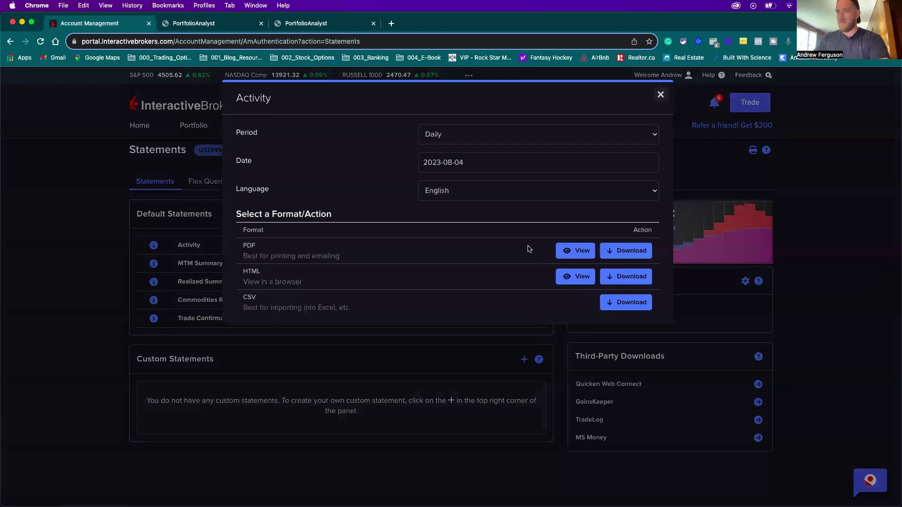
{"action": "left_click", "coordinate": [587, 139]}
{"action": "left_click", "coordinate": [573, 164]}
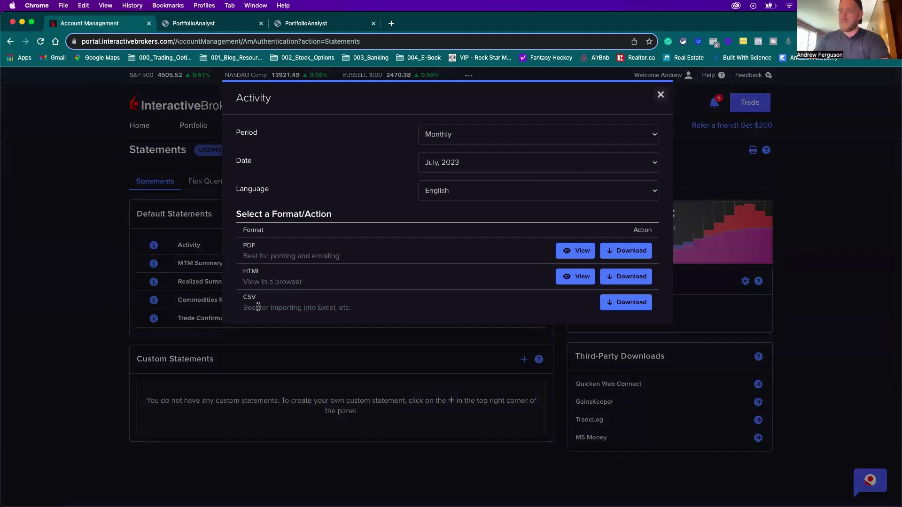
{"action": "left_click", "coordinate": [562, 280]}
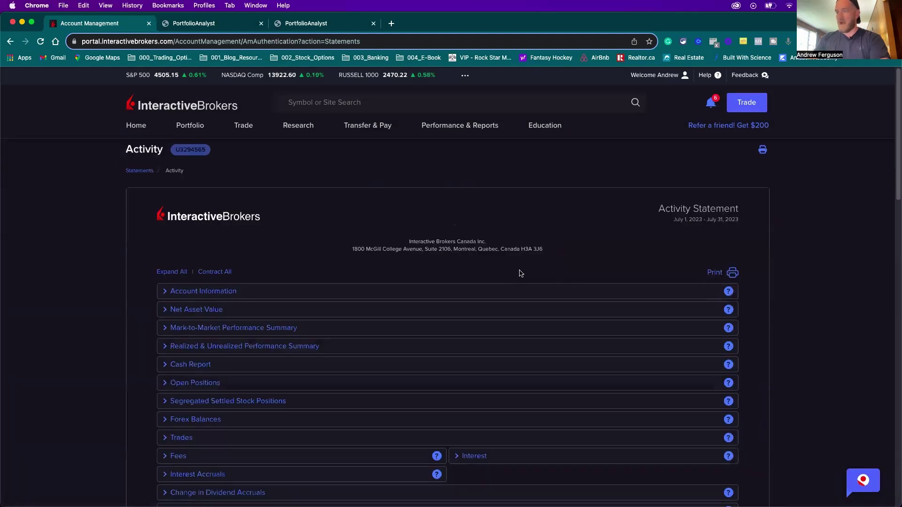
{"action": "scroll", "coordinate": [302, 207], "scroll_direction": "down", "scroll_amount": 3}
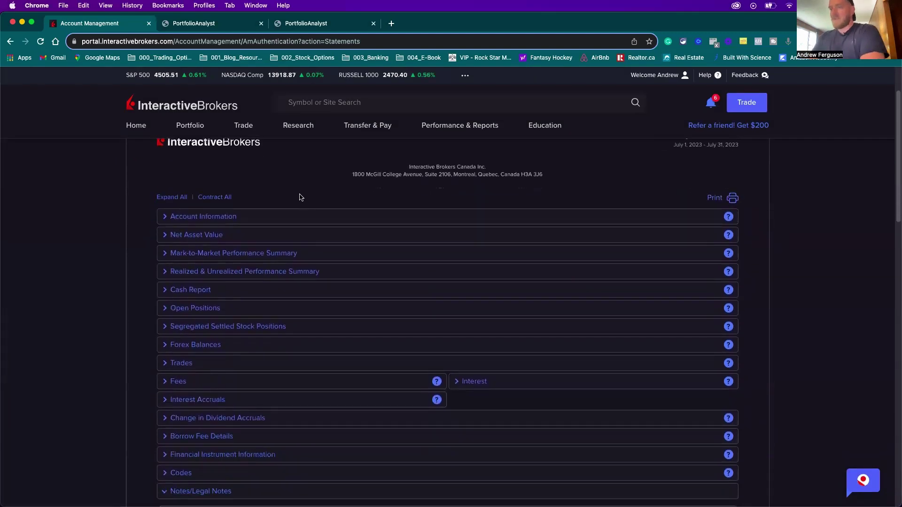
{"action": "scroll", "coordinate": [177, 201], "scroll_direction": "down", "scroll_amount": 1}
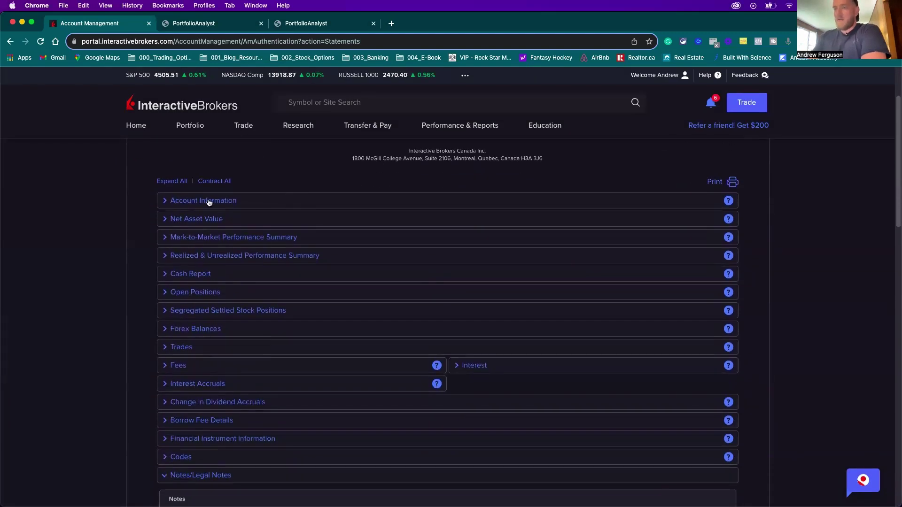
{"action": "left_click", "coordinate": [165, 238]}
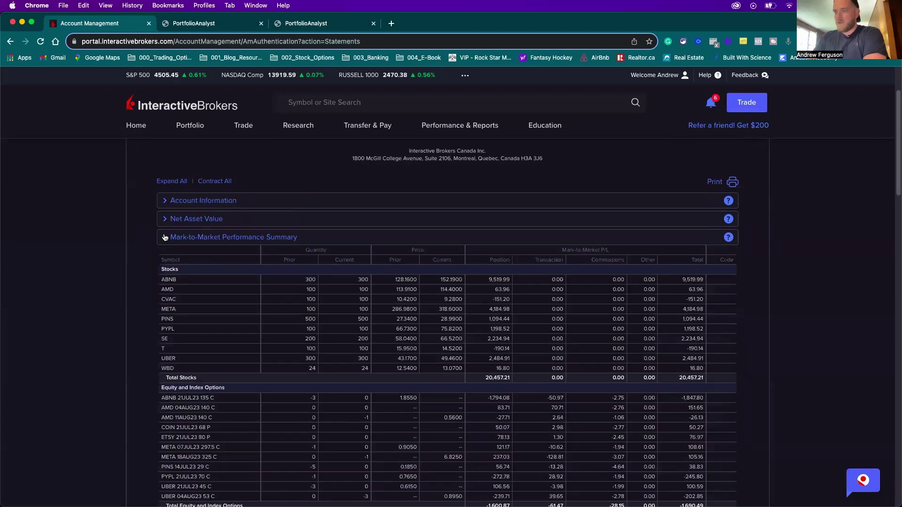
{"action": "left_click", "coordinate": [165, 237]}
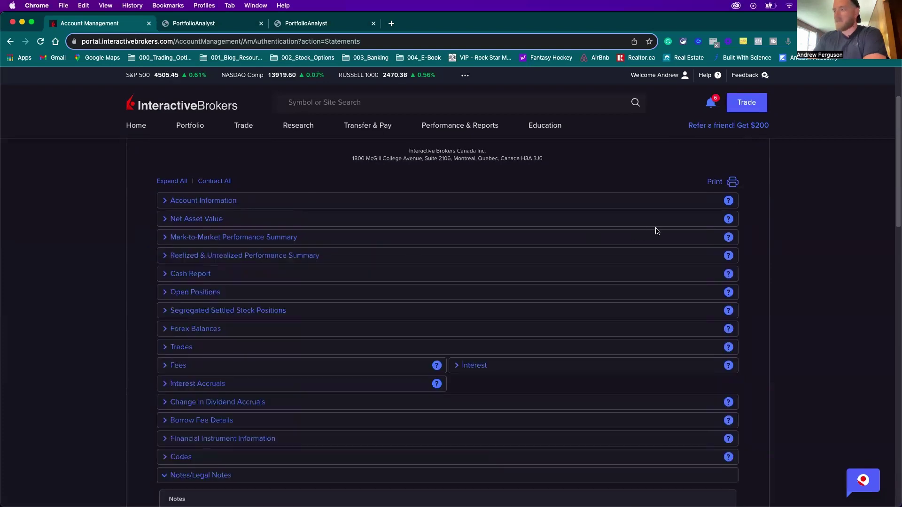
{"action": "left_click", "coordinate": [729, 293]}
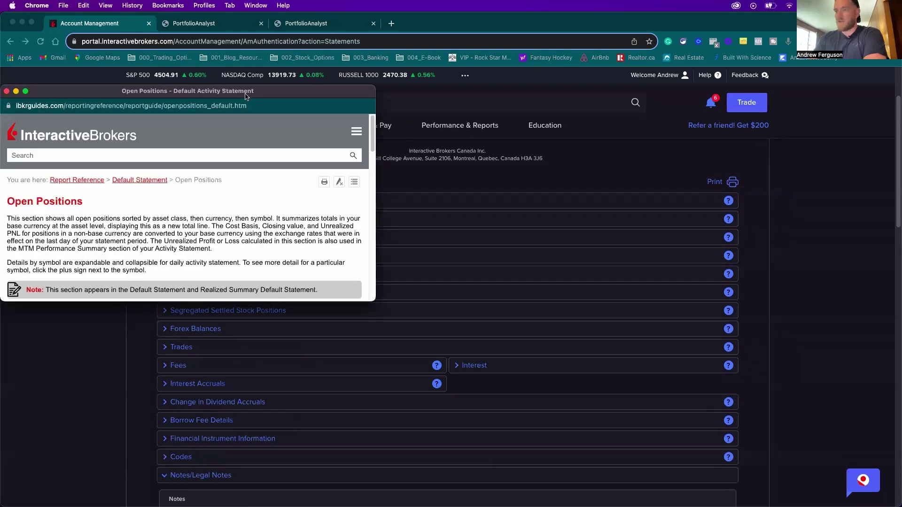
{"action": "left_click_drag", "start_coordinate": [246, 96], "coordinate": [304, 81]}
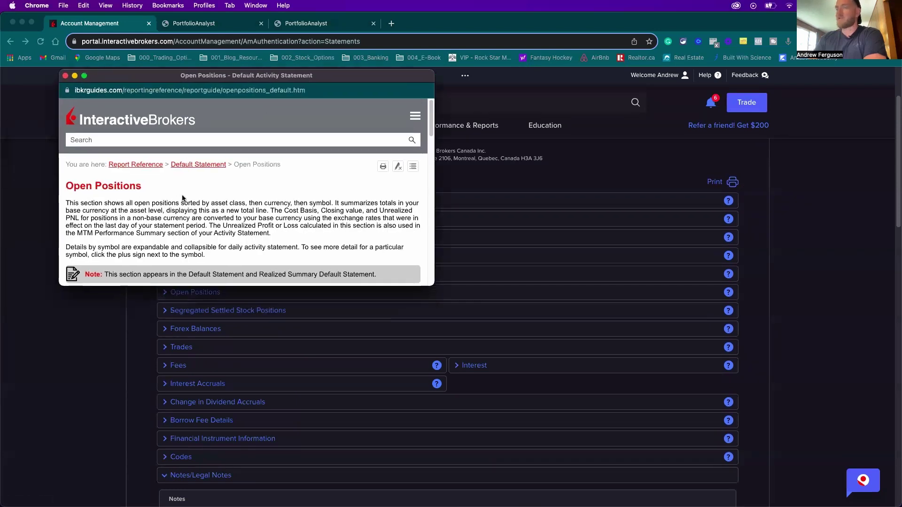
{"action": "scroll", "coordinate": [212, 199], "scroll_direction": "down", "scroll_amount": 2}
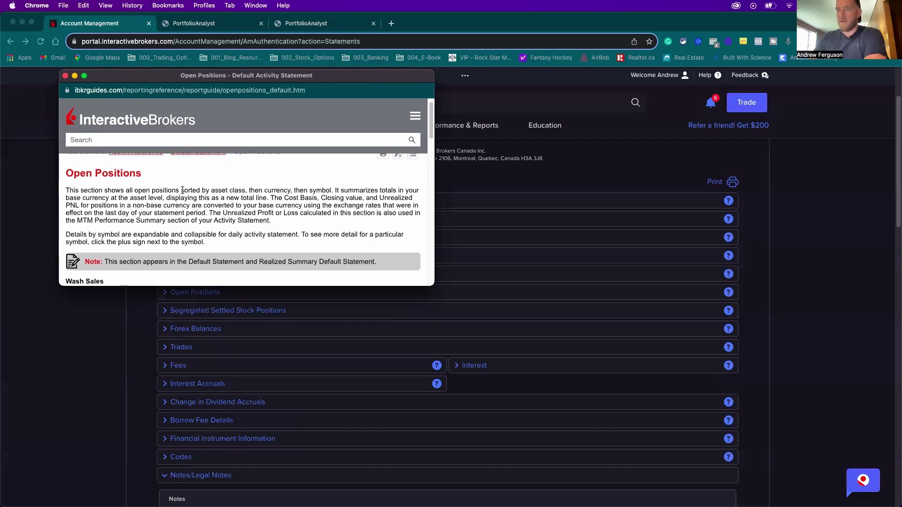
{"action": "left_click", "coordinate": [65, 75]}
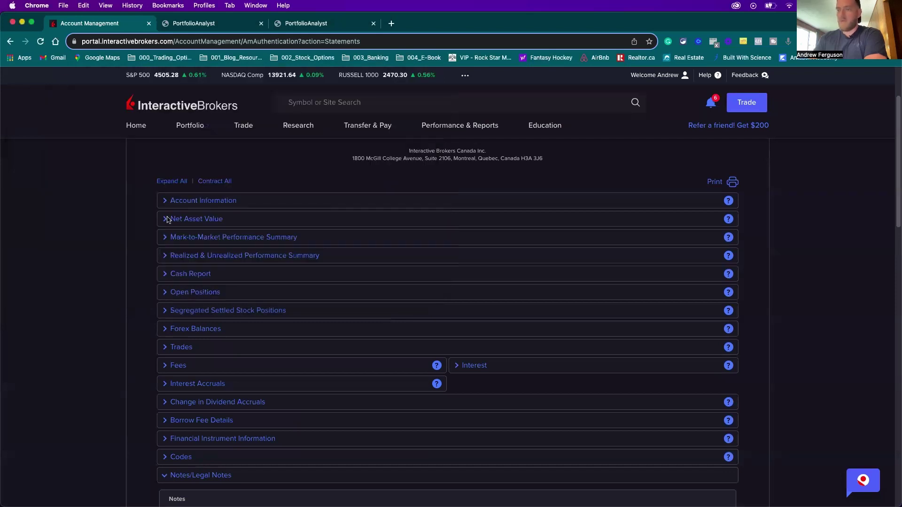
Step: Expand the Realized & Unrealized Performance Summary and Cash Report sections of the statement
{"action": "left_click", "coordinate": [163, 260]}
{"action": "scroll", "coordinate": [351, 317], "scroll_direction": "down", "scroll_amount": 5}
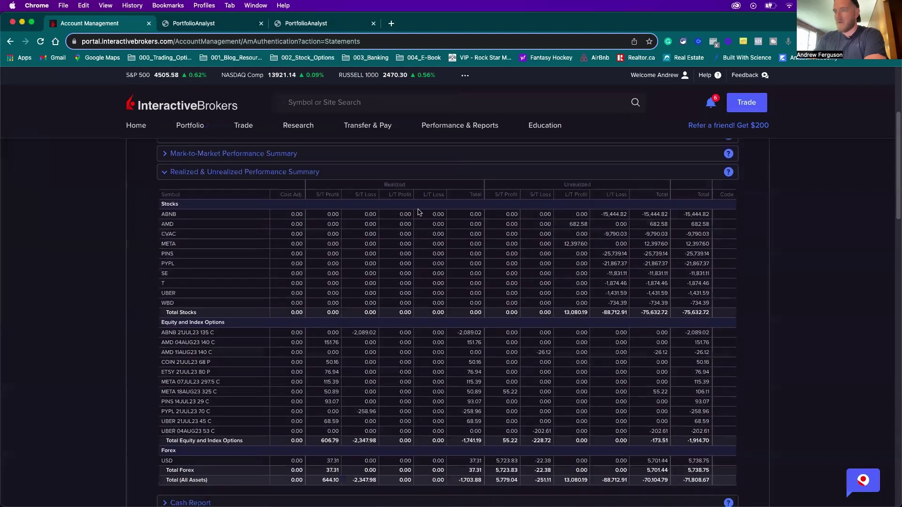
{"action": "scroll", "coordinate": [472, 268], "scroll_direction": "down", "scroll_amount": 5}
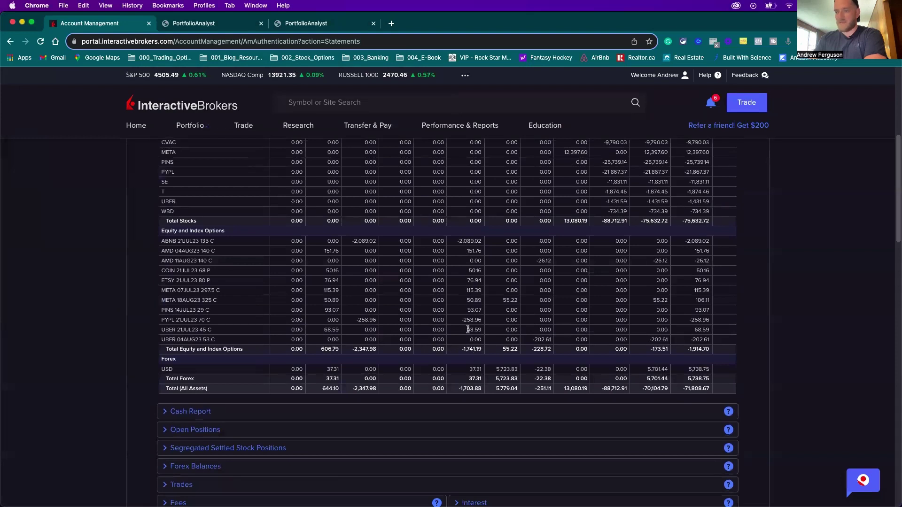
{"action": "scroll", "coordinate": [468, 330], "scroll_direction": "down", "scroll_amount": 2}
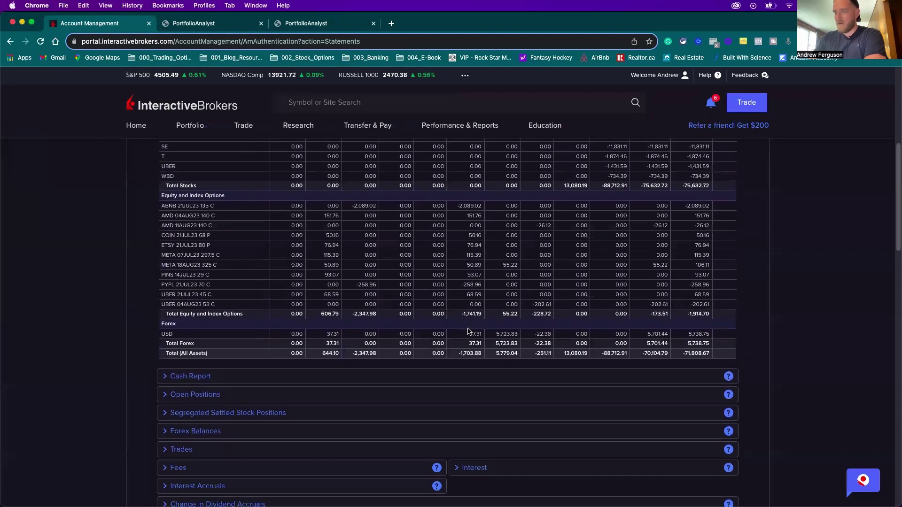
{"action": "left_click", "coordinate": [165, 378]}
{"action": "scroll", "coordinate": [351, 291], "scroll_direction": "down", "scroll_amount": 10}
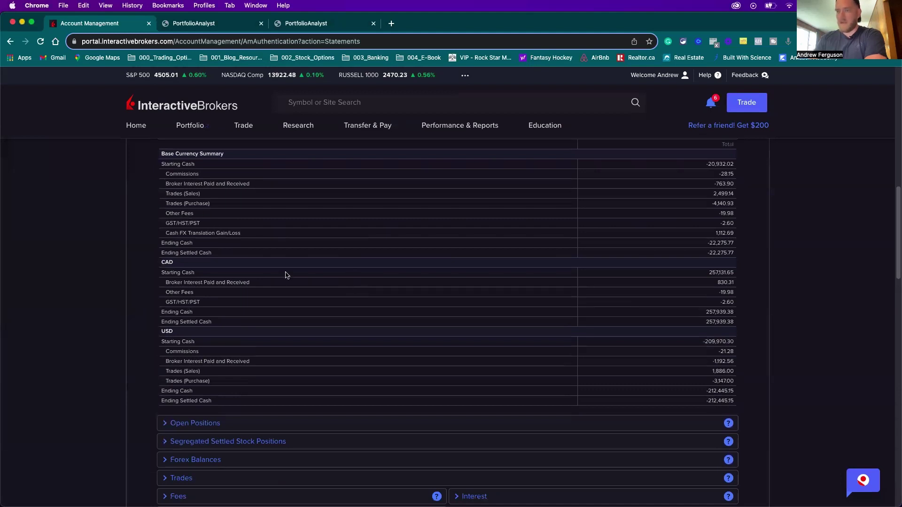
{"action": "scroll", "coordinate": [287, 275], "scroll_direction": "down", "scroll_amount": 2}
{"action": "scroll", "coordinate": [175, 348], "scroll_direction": "down", "scroll_amount": 2}
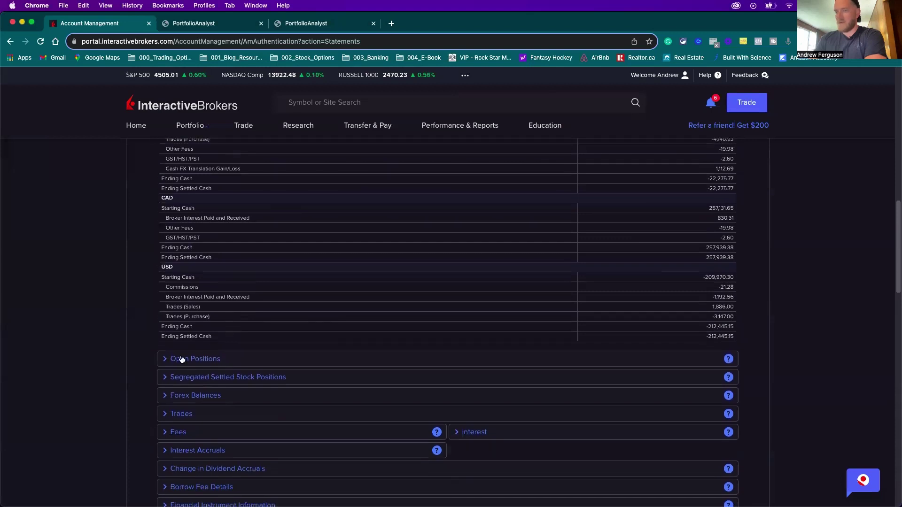
Step: Expand the Open Positions and Trades sections
{"action": "left_click", "coordinate": [163, 362]}
{"action": "scroll", "coordinate": [331, 355], "scroll_direction": "down", "scroll_amount": 10}
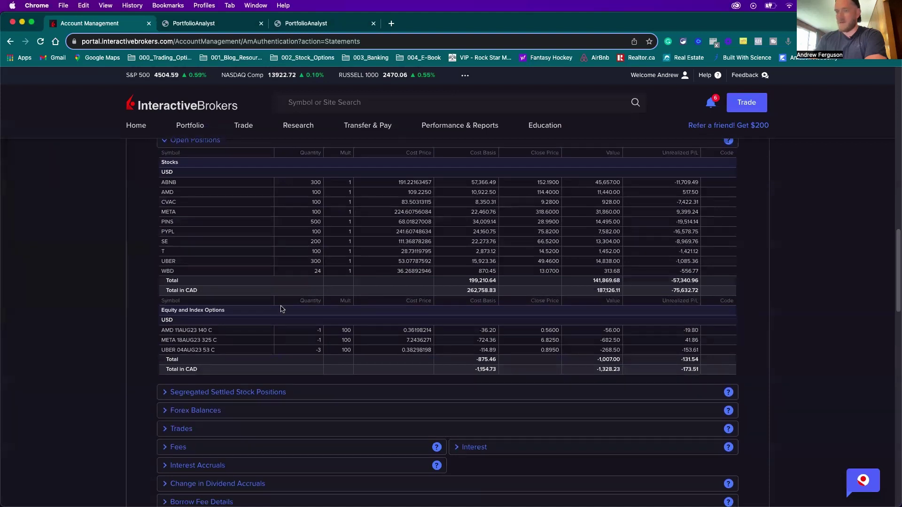
{"action": "scroll", "coordinate": [282, 309], "scroll_direction": "down", "scroll_amount": 9}
{"action": "scroll", "coordinate": [282, 309], "scroll_direction": "down", "scroll_amount": 1}
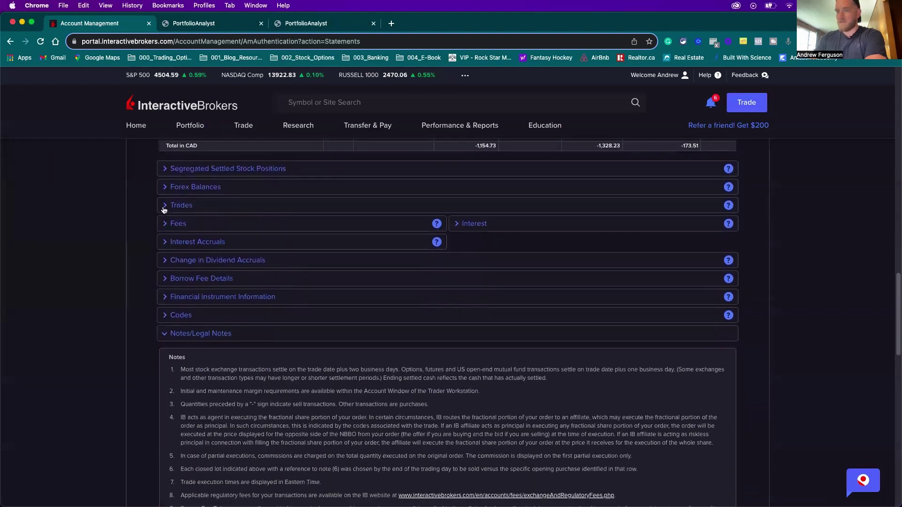
{"action": "left_click", "coordinate": [163, 210]}
{"action": "scroll", "coordinate": [341, 301], "scroll_direction": "down", "scroll_amount": 15}
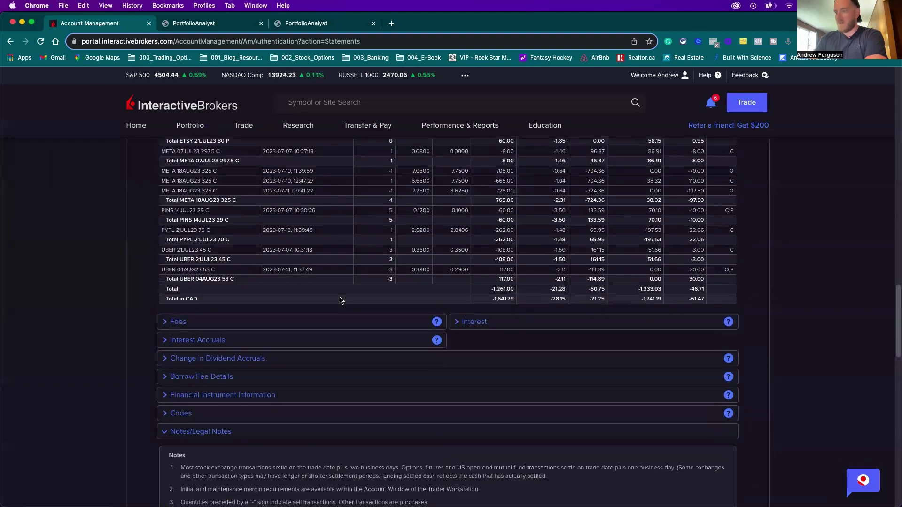
{"action": "scroll", "coordinate": [342, 300], "scroll_direction": "down", "scroll_amount": 1}
Step: Expand the Interest and Fees sections, then scroll back to review the statement
{"action": "left_click", "coordinate": [456, 308]}
{"action": "scroll", "coordinate": [186, 282], "scroll_direction": "down", "scroll_amount": 1}
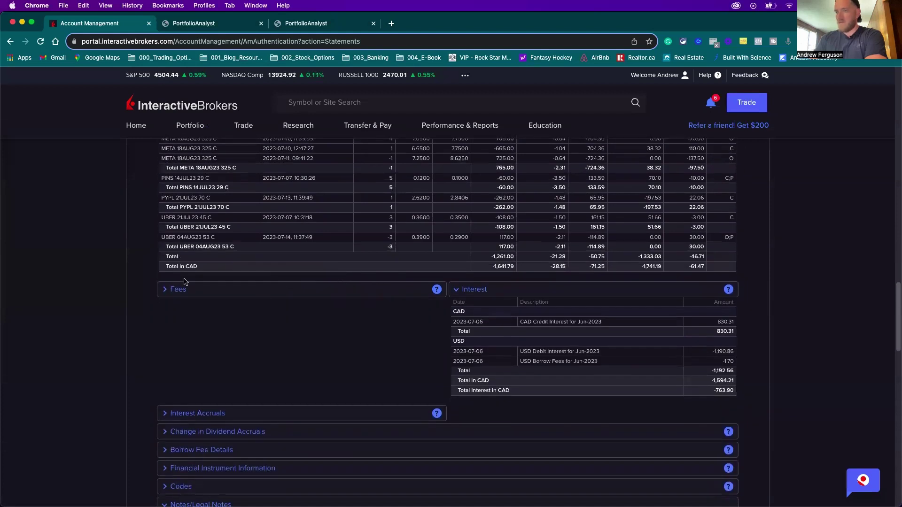
{"action": "left_click", "coordinate": [166, 289]}
{"action": "scroll", "coordinate": [314, 298], "scroll_direction": "down", "scroll_amount": 3}
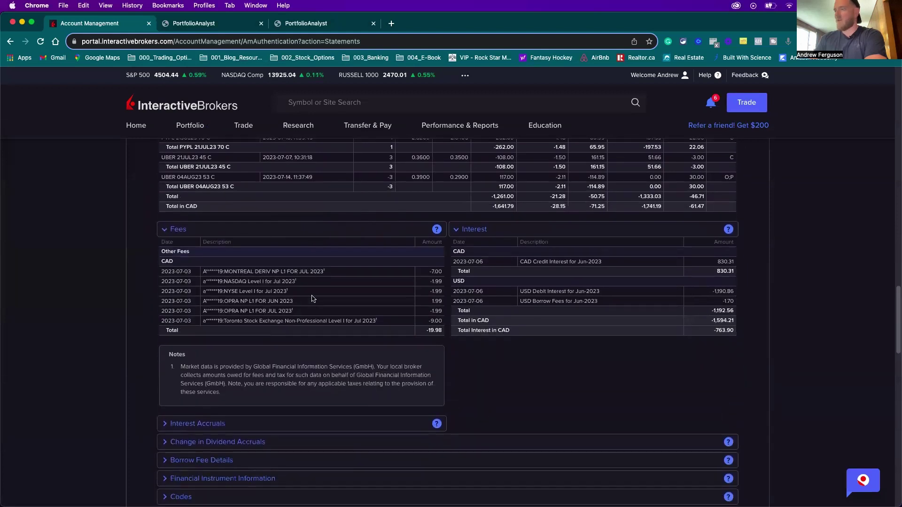
{"action": "scroll", "coordinate": [315, 301], "scroll_direction": "down", "scroll_amount": 7}
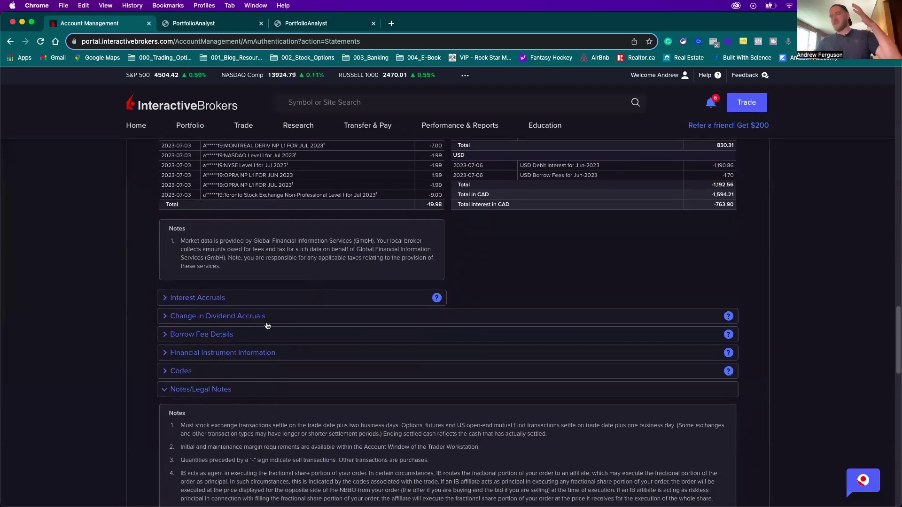
{"action": "scroll", "coordinate": [266, 326], "scroll_direction": "up", "scroll_amount": 20}
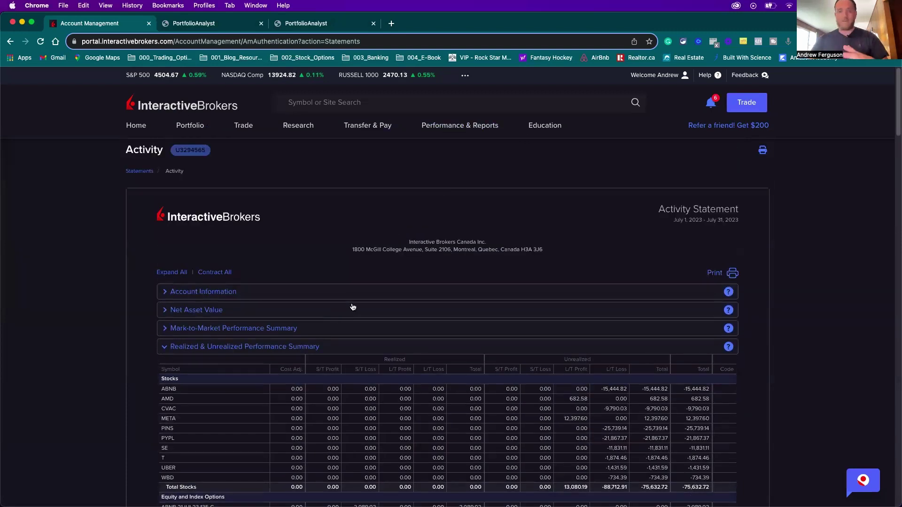
{"action": "scroll", "coordinate": [353, 307], "scroll_direction": "down", "scroll_amount": 20}
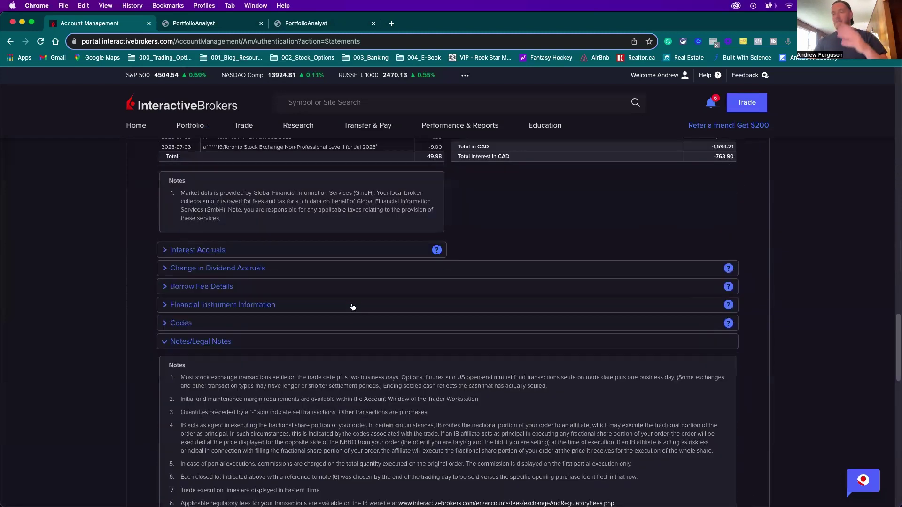
{"action": "scroll", "coordinate": [353, 307], "scroll_direction": "up", "scroll_amount": 3}
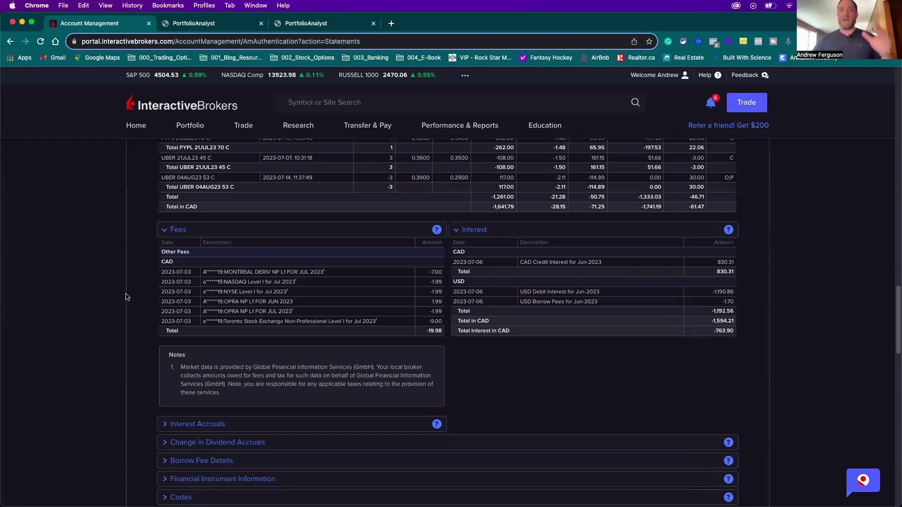
{"action": "left_click_drag", "start_coordinate": [479, 346], "coordinate": [238, 232]}
{"action": "left_click", "coordinate": [139, 249]}
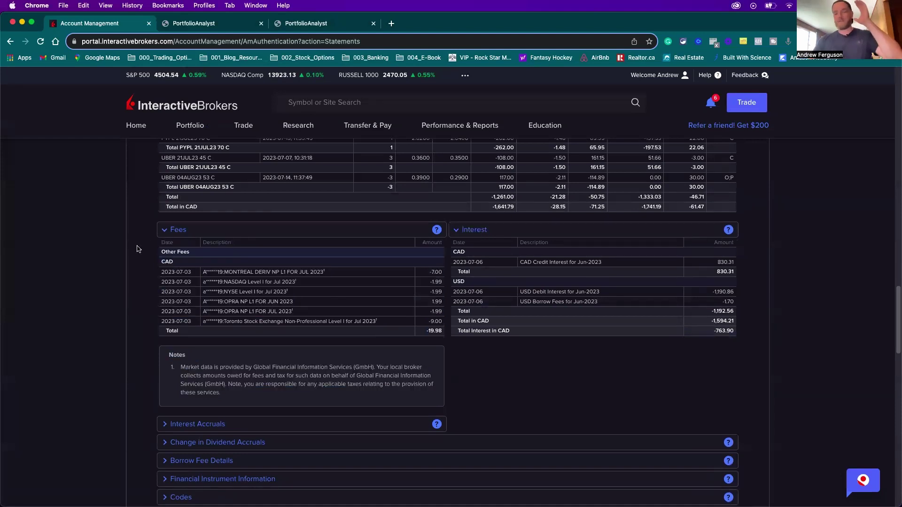